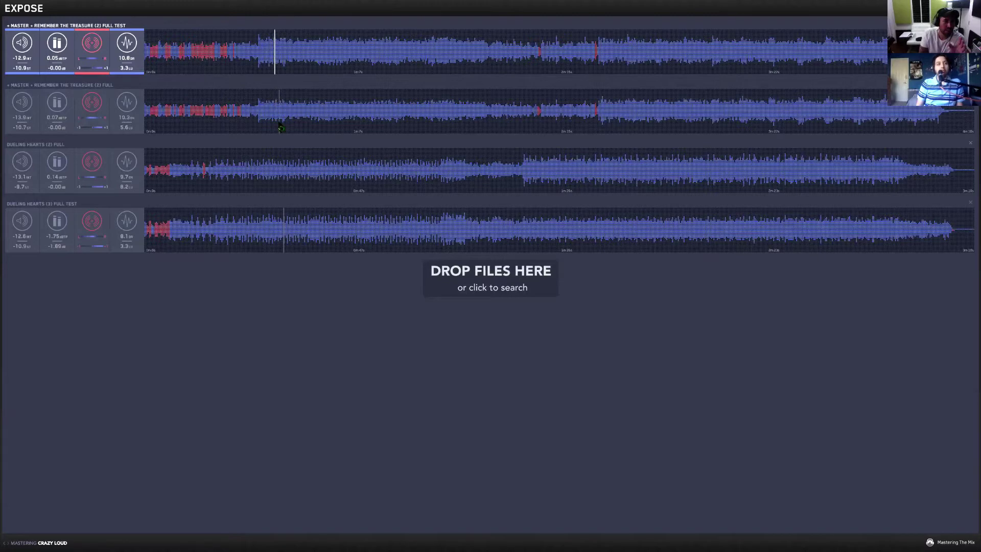
# - Compare the loudness of the REMEMBER THE TREASURE (2) FULL TEST and FULL masters by alternating playback just after the first loud entry
pyautogui.click(278, 68)
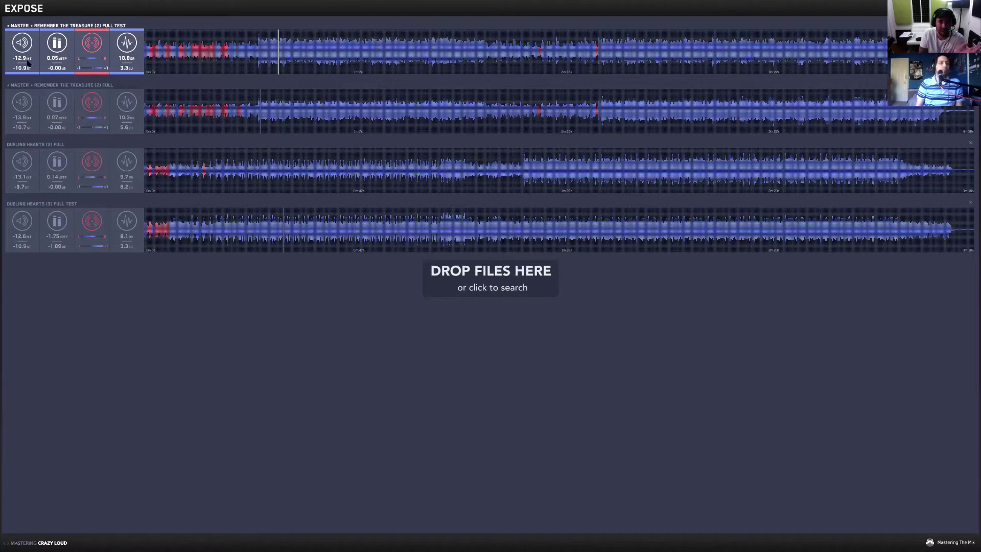
pyautogui.moveTo(23, 59)
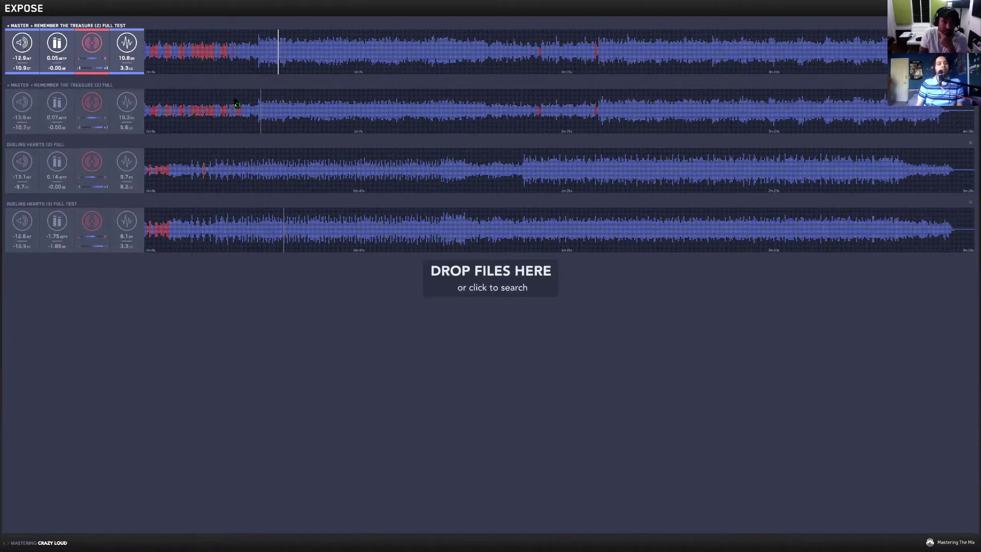
pyautogui.click(260, 53)
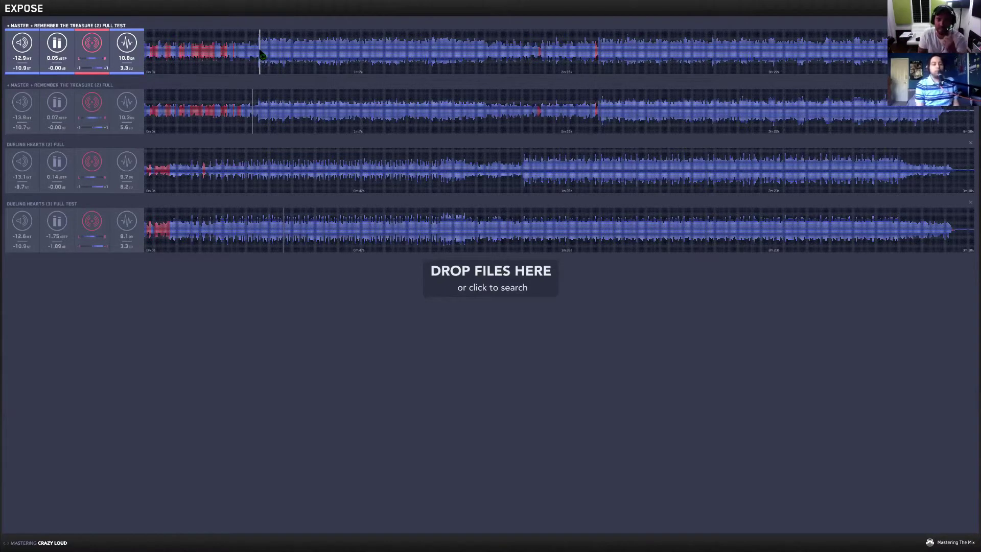
pyautogui.click(267, 57)
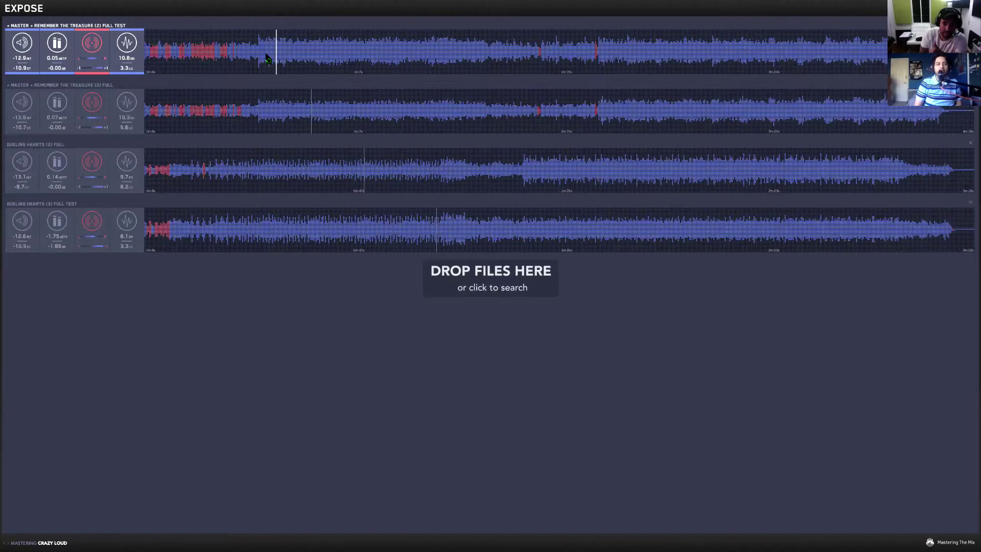
pyautogui.click(275, 110)
pyautogui.click(274, 111)
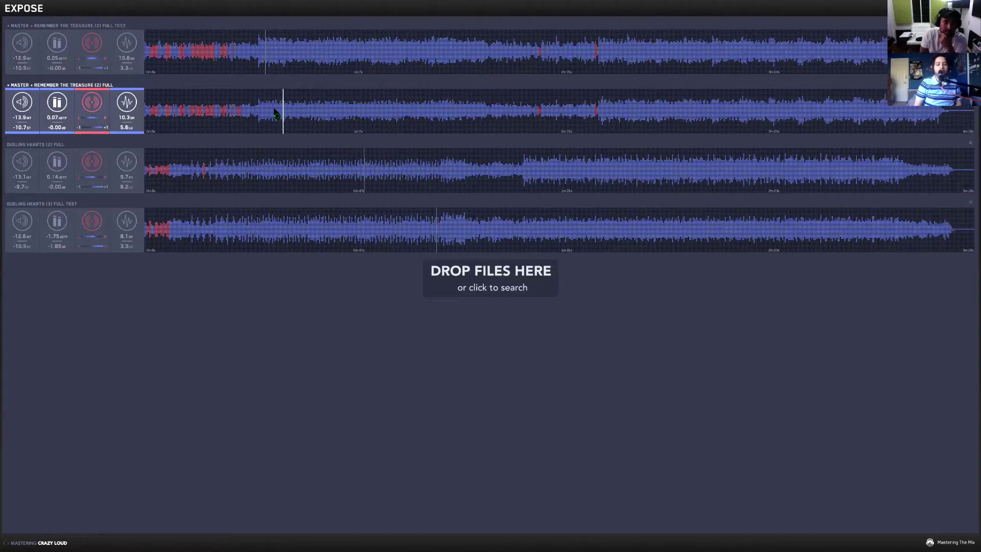
pyautogui.click(283, 51)
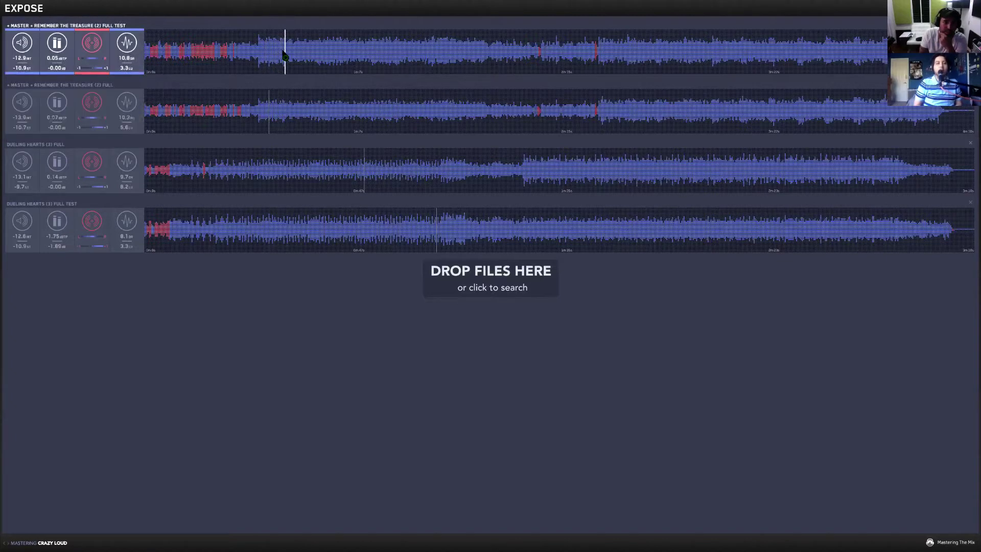
pyautogui.click(287, 105)
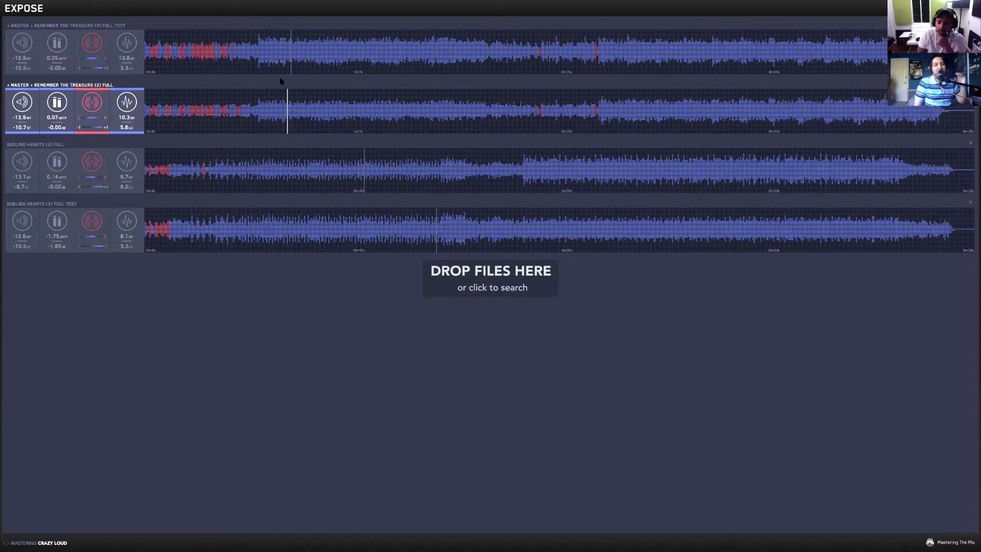
pyautogui.click(281, 107)
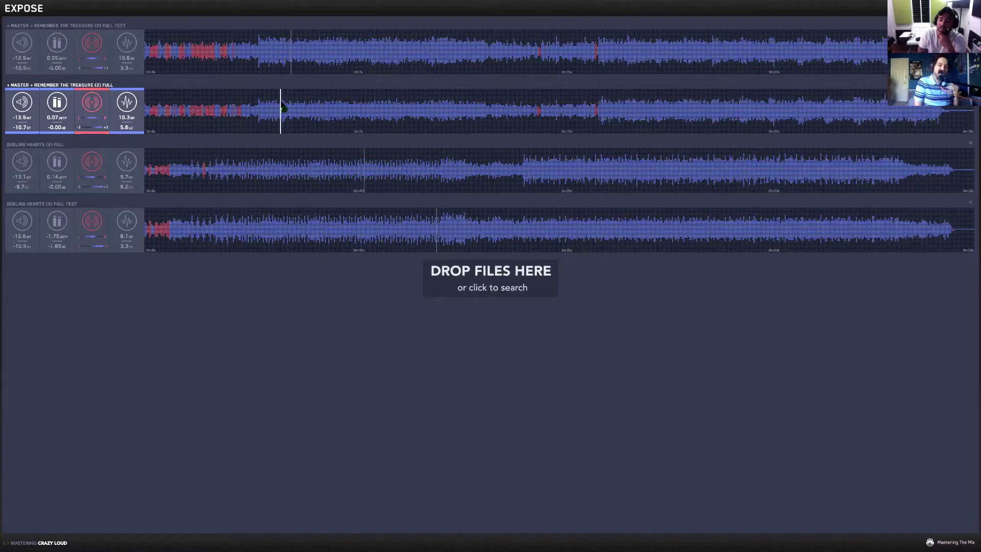
# - Compare the two REMEMBER THE TREASURE masters between 1m7s and 2m15s, and at the loud return after 2m15s
pyautogui.click(429, 61)
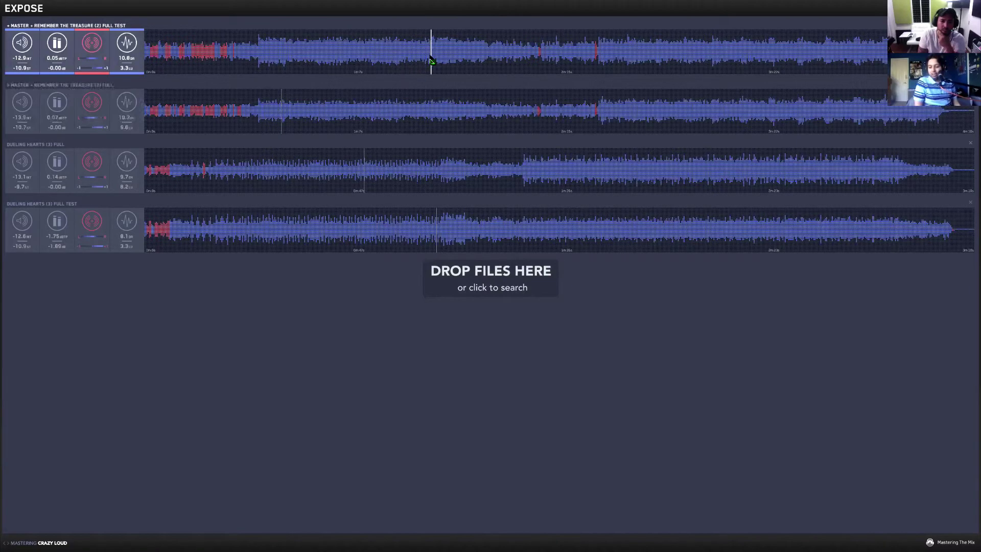
pyautogui.click(436, 111)
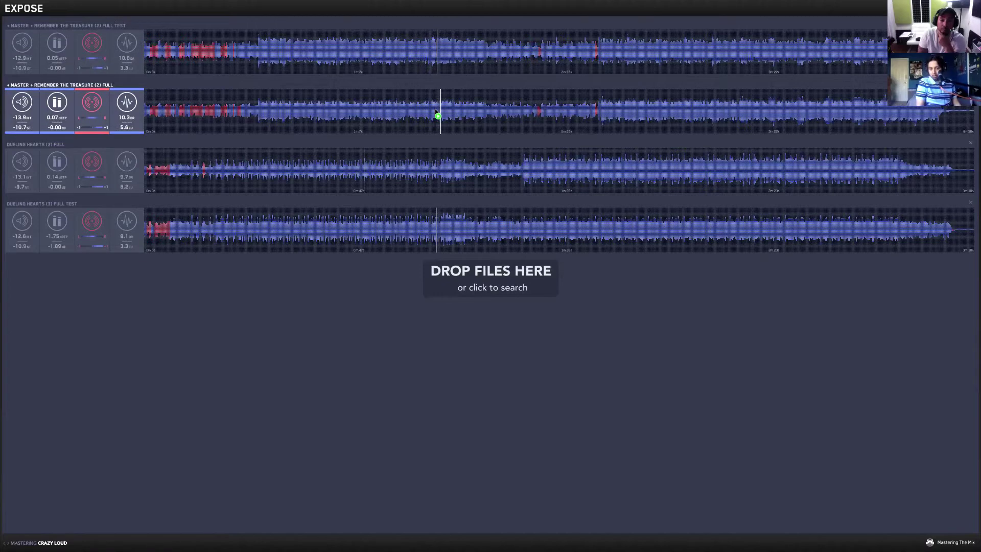
pyautogui.click(603, 63)
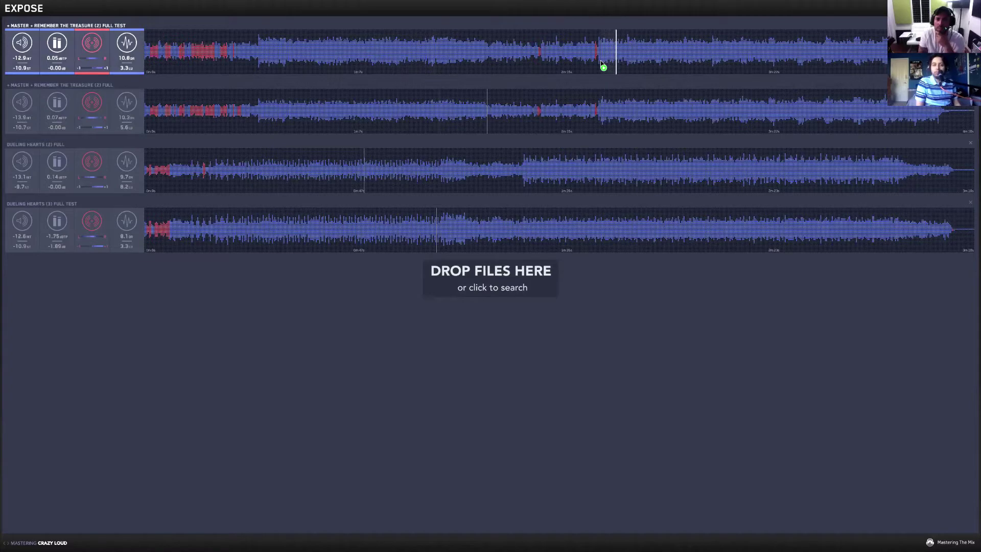
pyautogui.click(610, 116)
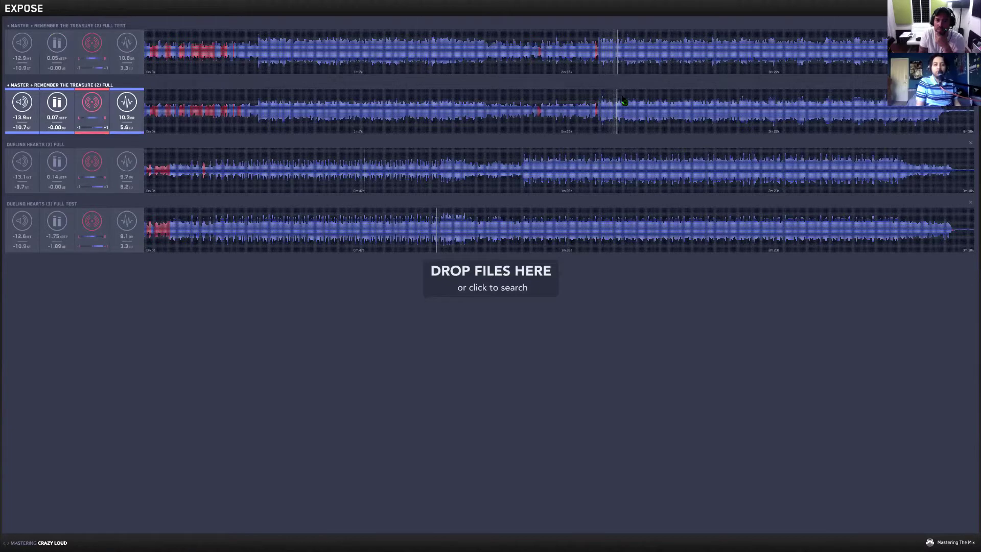
# - Audition both REMEMBER THE TREASURE masters through the final loud section, then cue the FULL version in the quieter passage before 2m15s
pyautogui.click(630, 61)
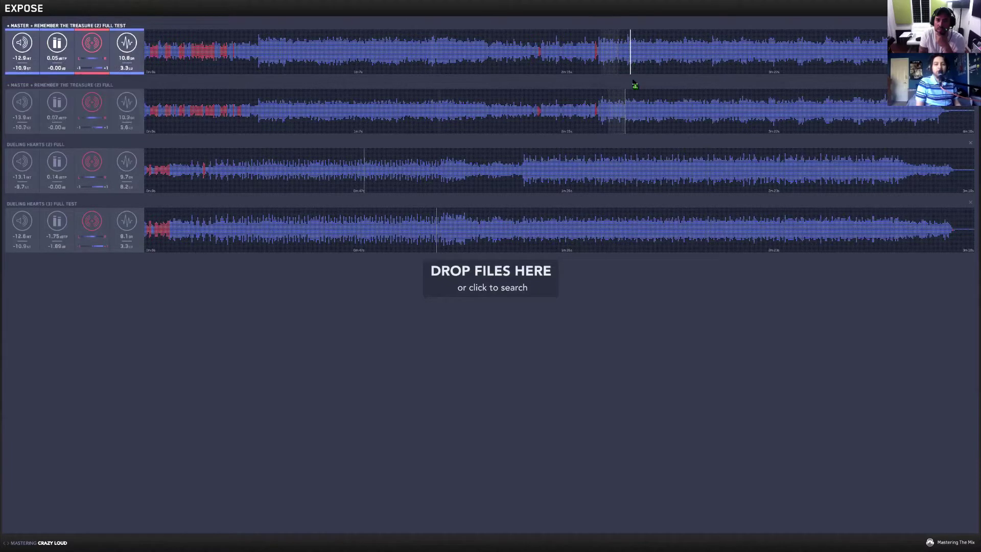
pyautogui.click(635, 115)
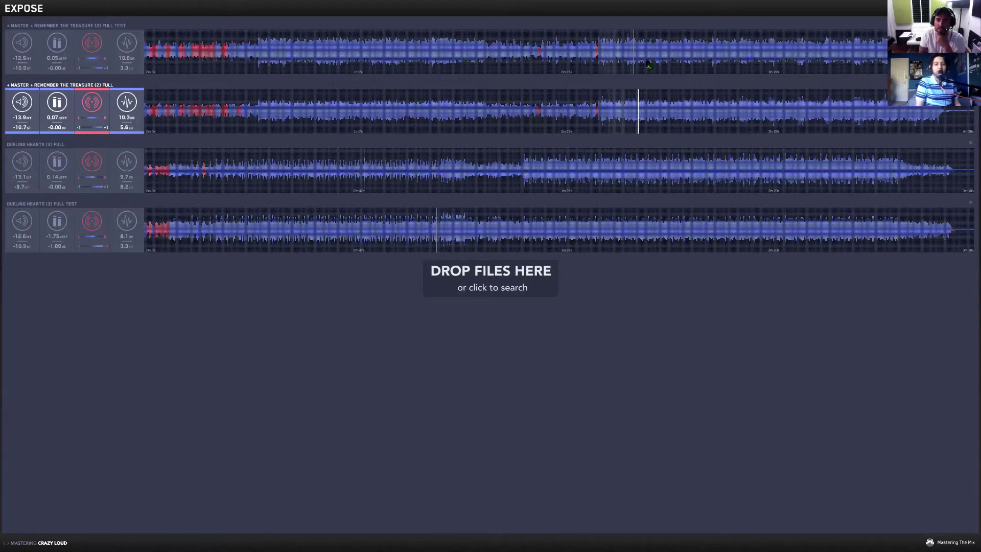
pyautogui.click(647, 64)
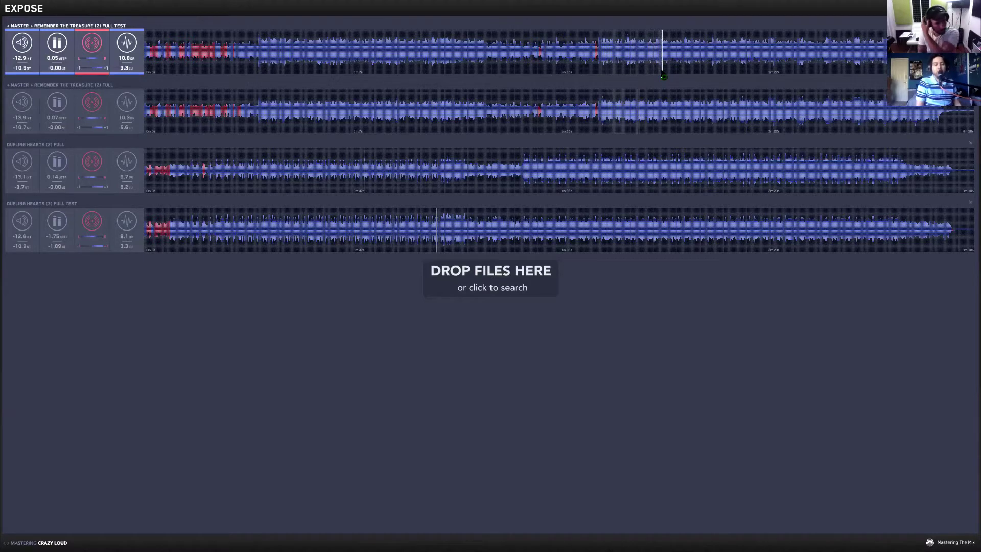
pyautogui.click(671, 113)
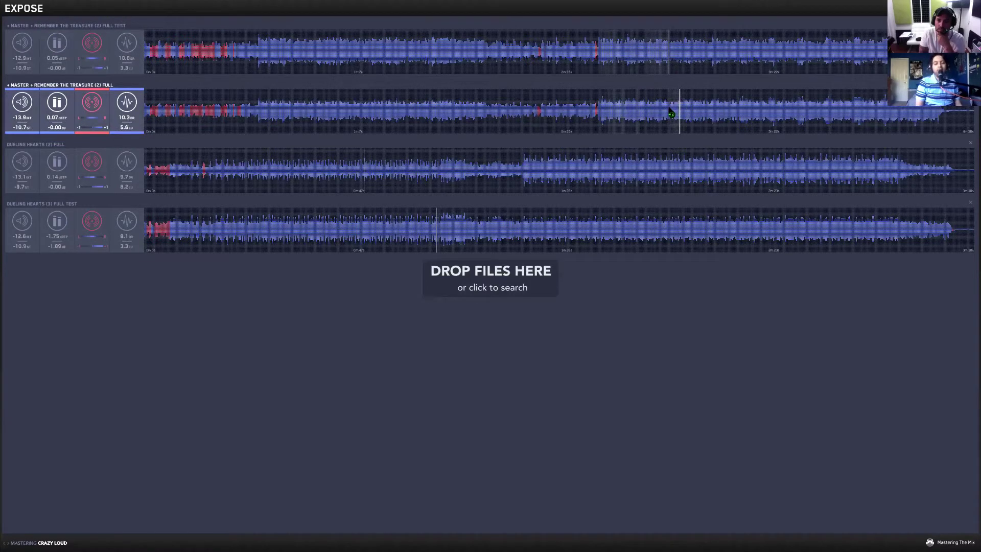
pyautogui.click(696, 56)
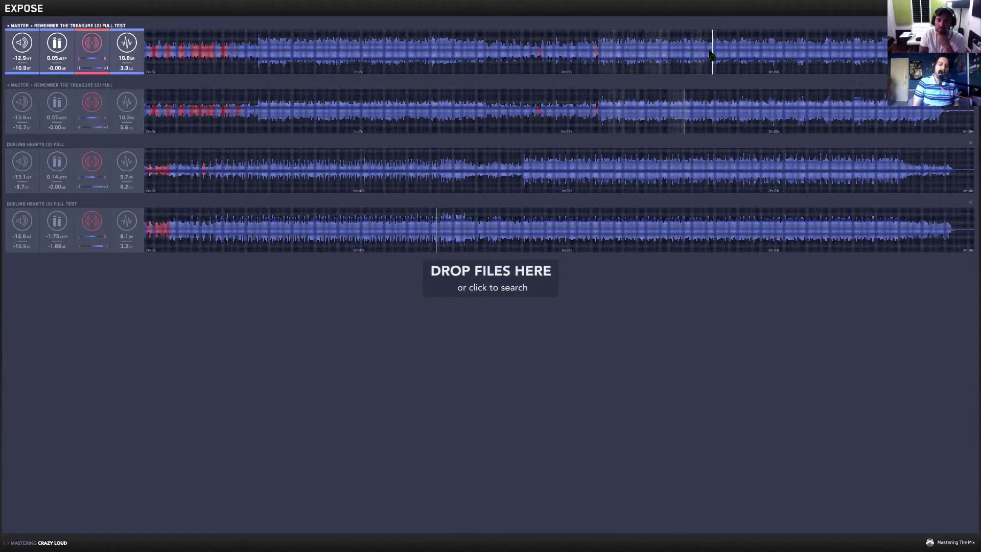
pyautogui.click(714, 114)
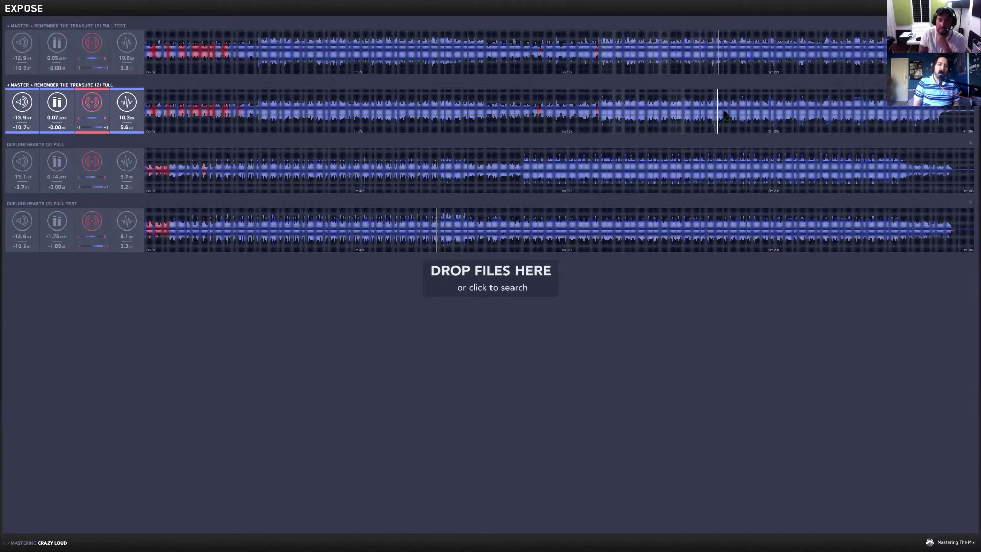
pyautogui.click(724, 114)
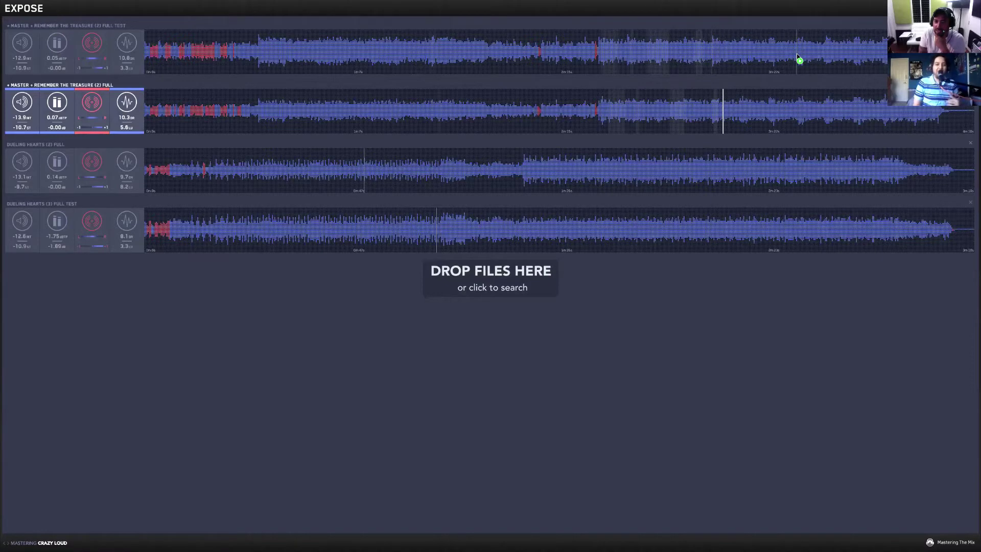
pyautogui.click(833, 110)
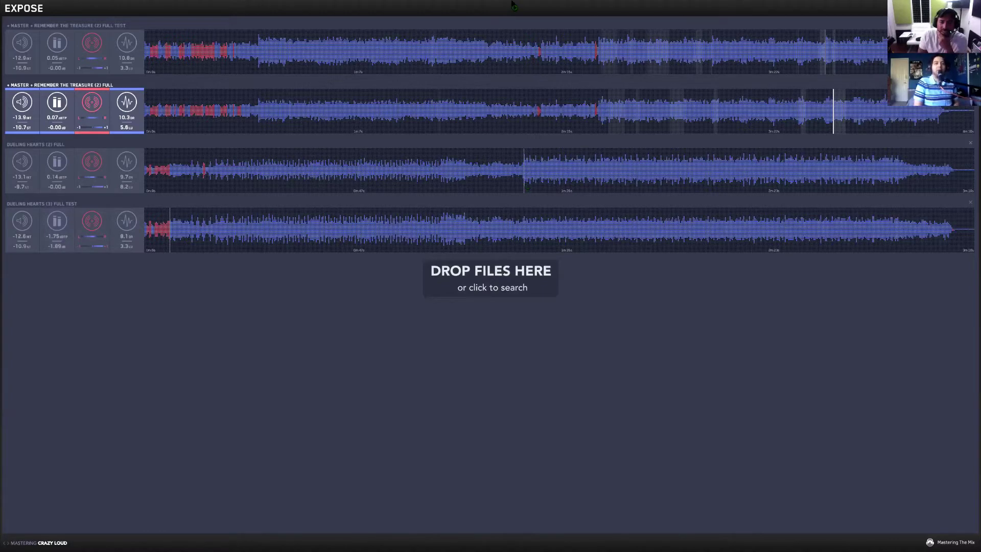
pyautogui.click(521, 110)
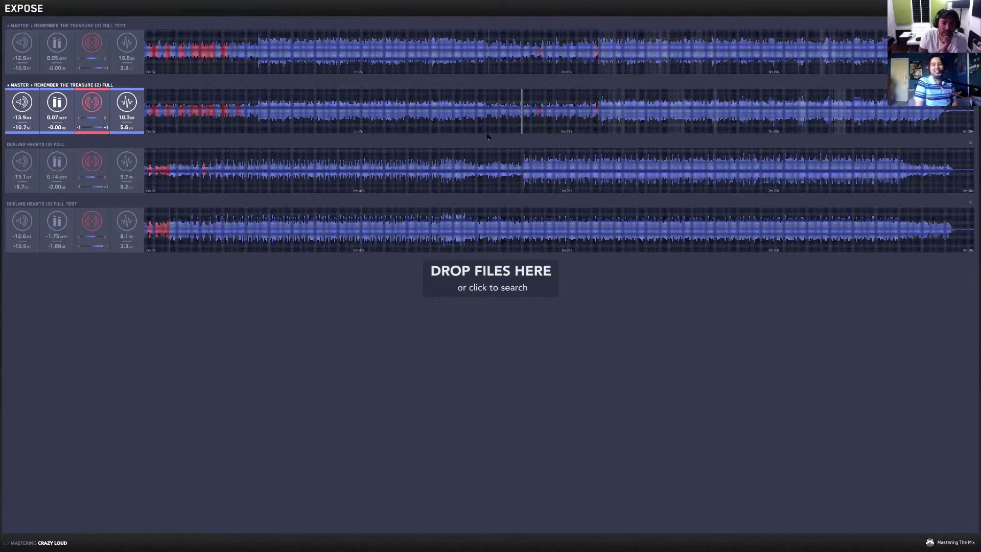
pyautogui.click(486, 110)
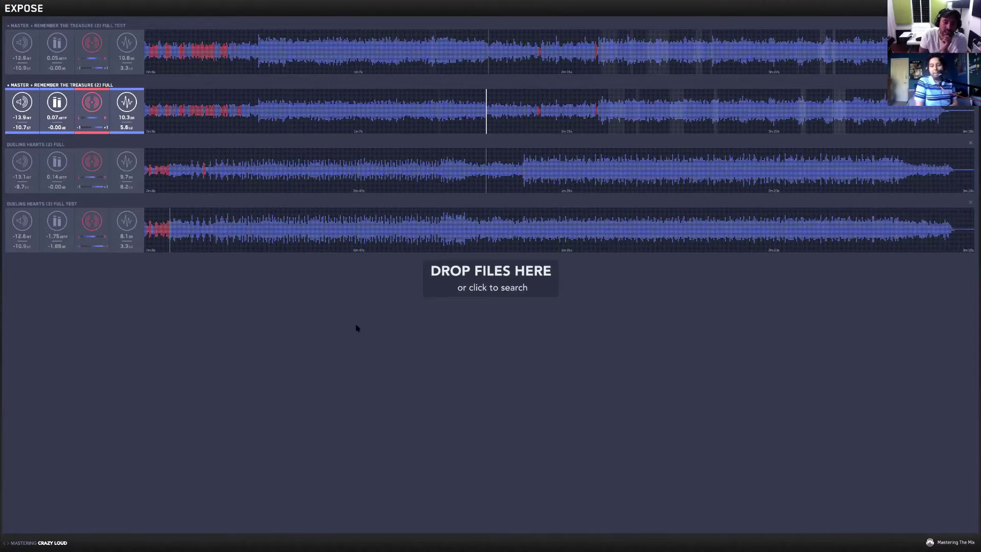
# - Switch to the Logic Pro project, turn off cycle mode and place the playhead at bar 14
pyautogui.press('super+Tab')
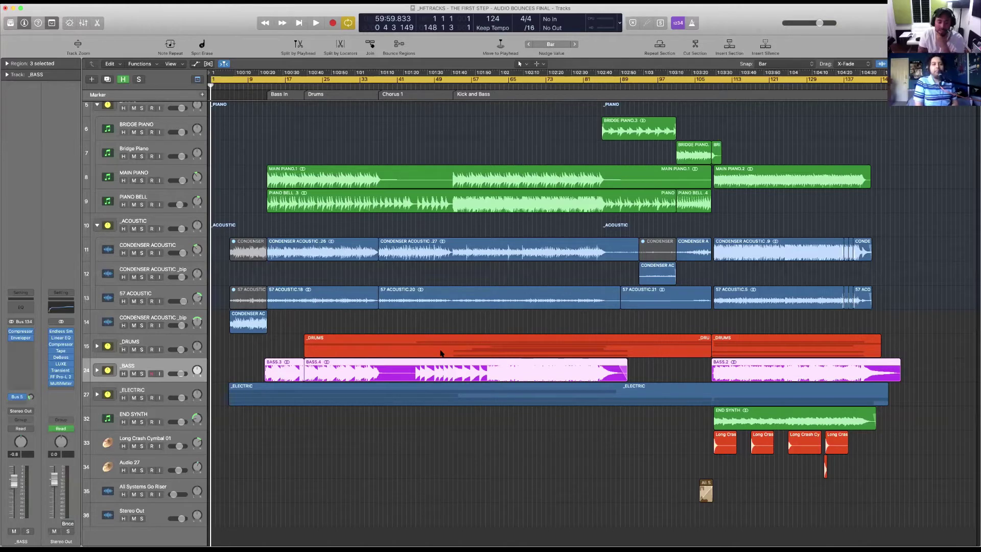
pyautogui.press('c')
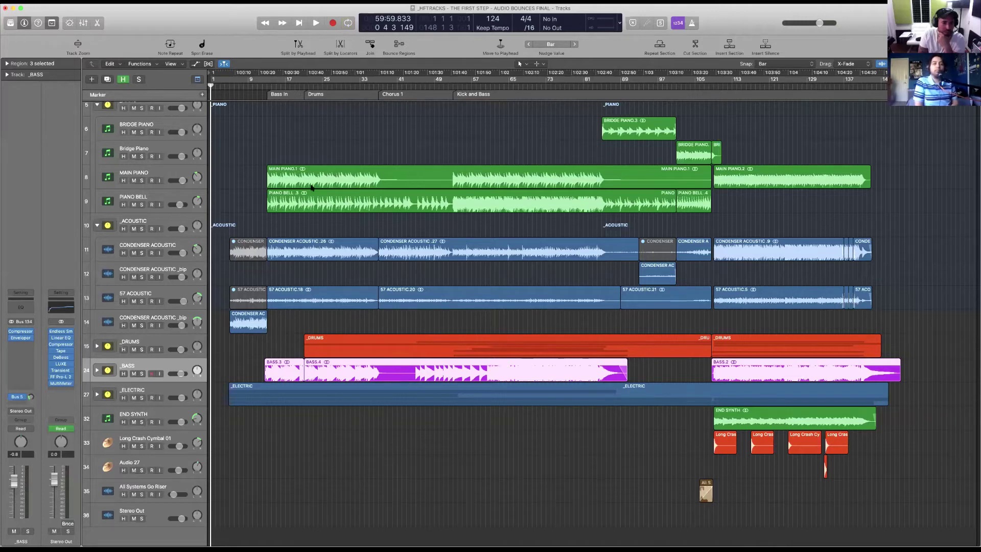
pyautogui.click(275, 88)
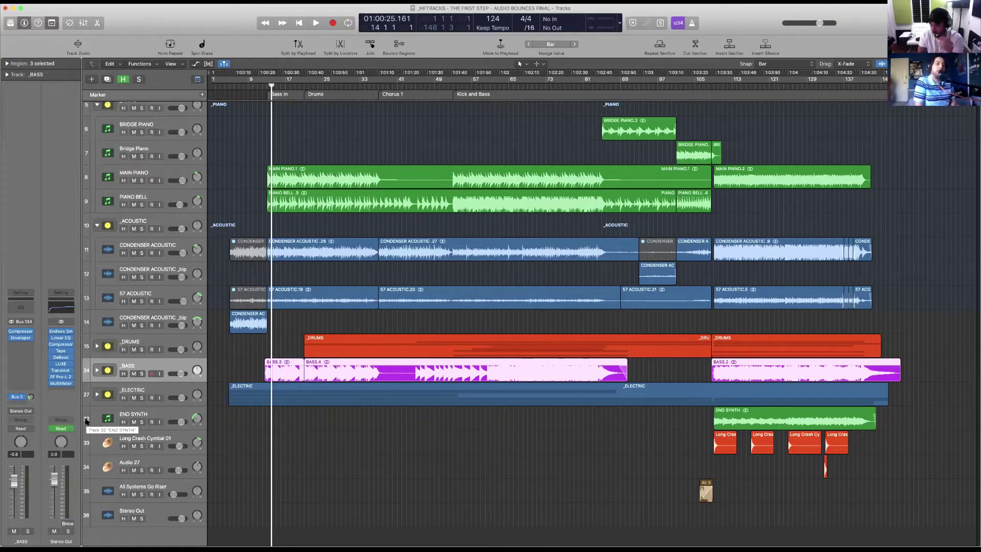
# - Open the FabFilter Pro-L 2 and Weiss DS1-MK3 plug-ins from the Stereo Out channel, with Pro-L 2 moved beside the other plug-in
pyautogui.click(61, 378)
pyautogui.moveTo(314, 27); pyautogui.dragTo(408, 77)
pyautogui.click(63, 379)
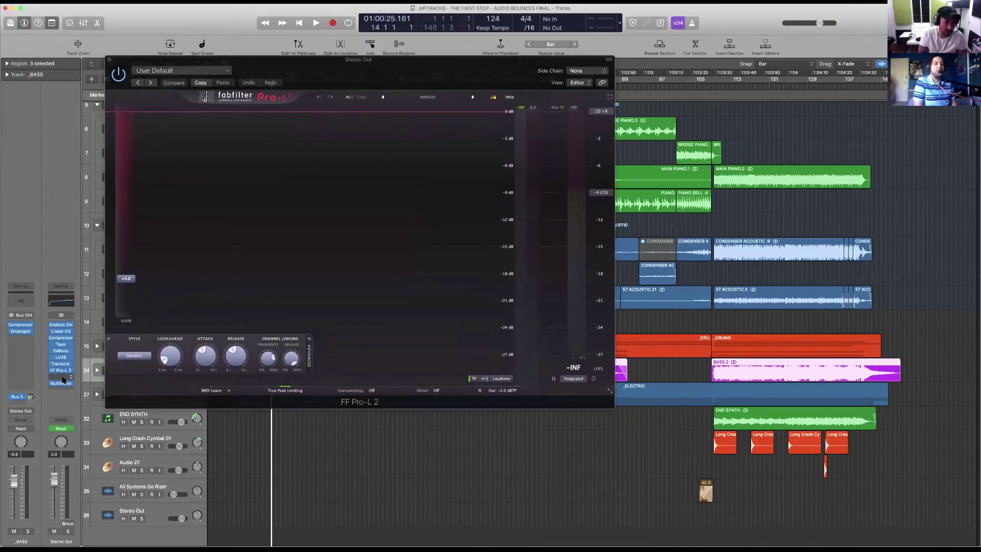
pyautogui.click(63, 379)
pyautogui.click(64, 397)
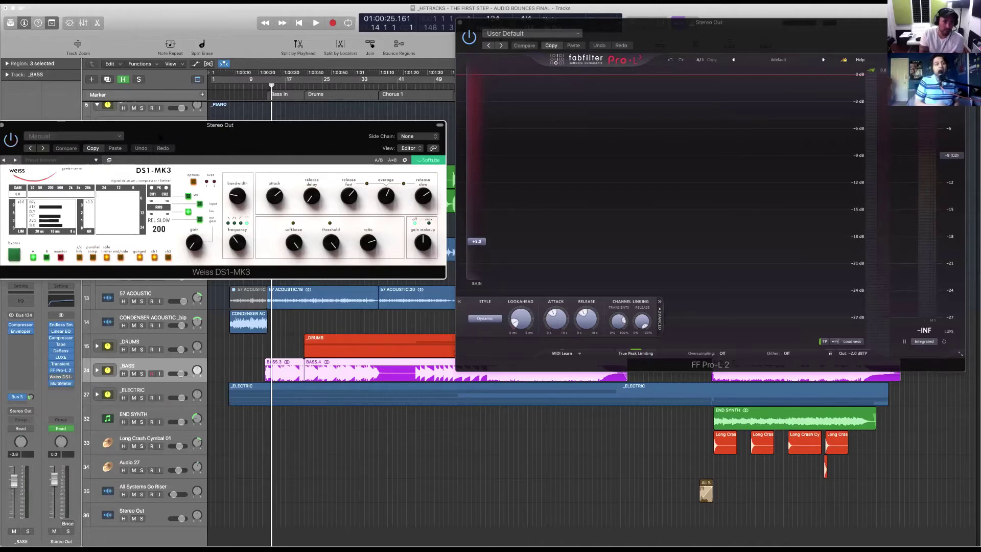
# - Open the Stereo Out's MultiMeter and arrange its window below the Weiss DS1-MK3 so both are fully visible
pyautogui.moveTo(160, 136); pyautogui.dragTo(167, 149)
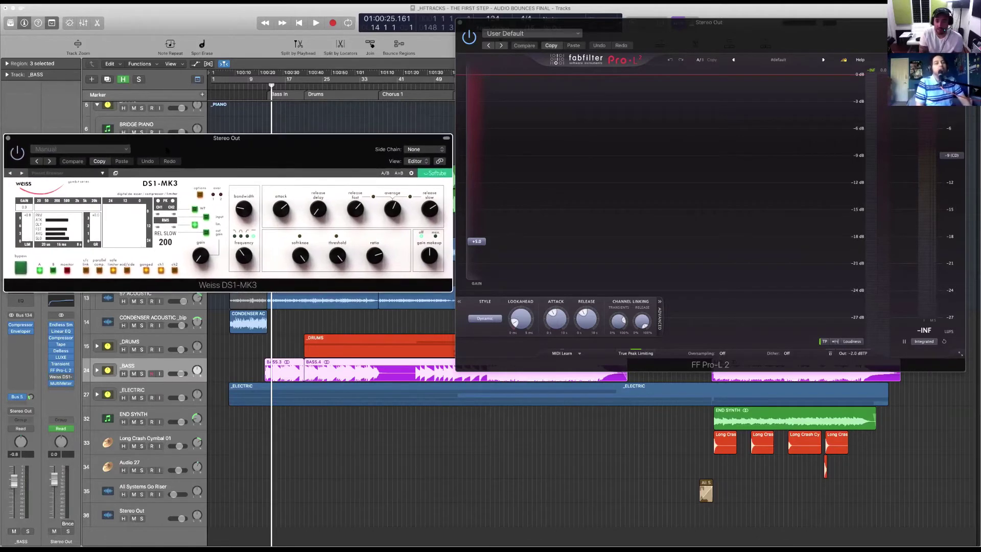
pyautogui.click(60, 385)
pyautogui.moveTo(324, 179); pyautogui.dragTo(336, 423)
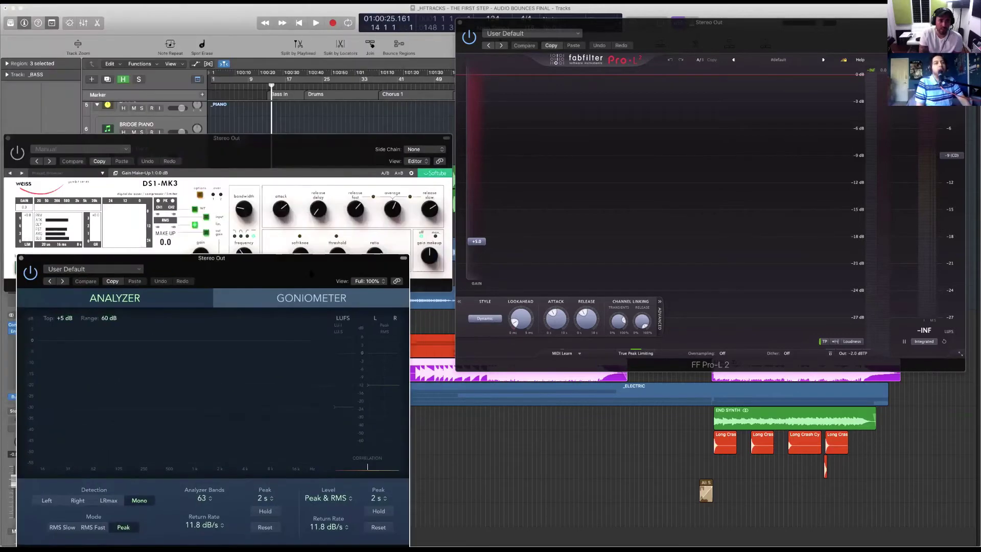
pyautogui.moveTo(330, 134); pyautogui.dragTo(327, 42)
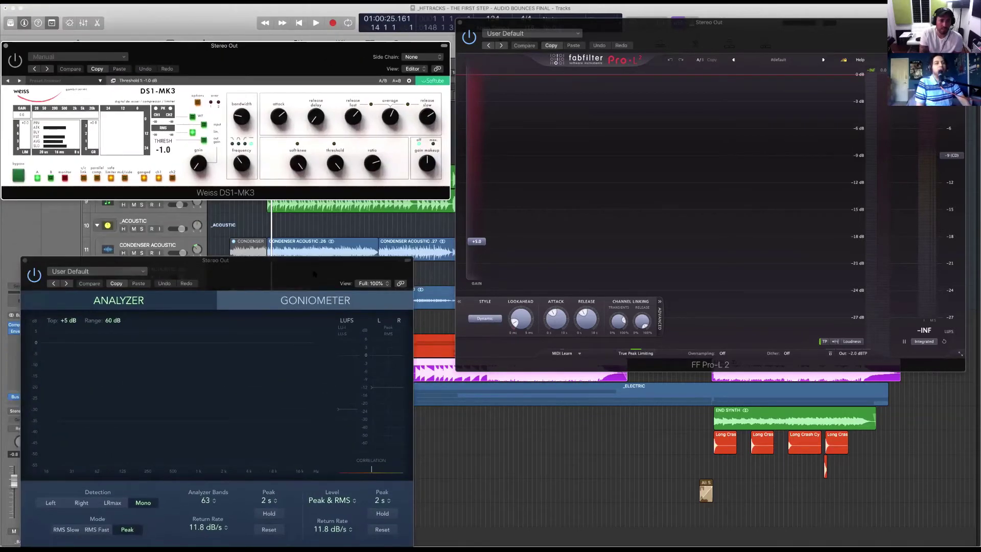
pyautogui.moveTo(314, 274); pyautogui.dragTo(315, 238)
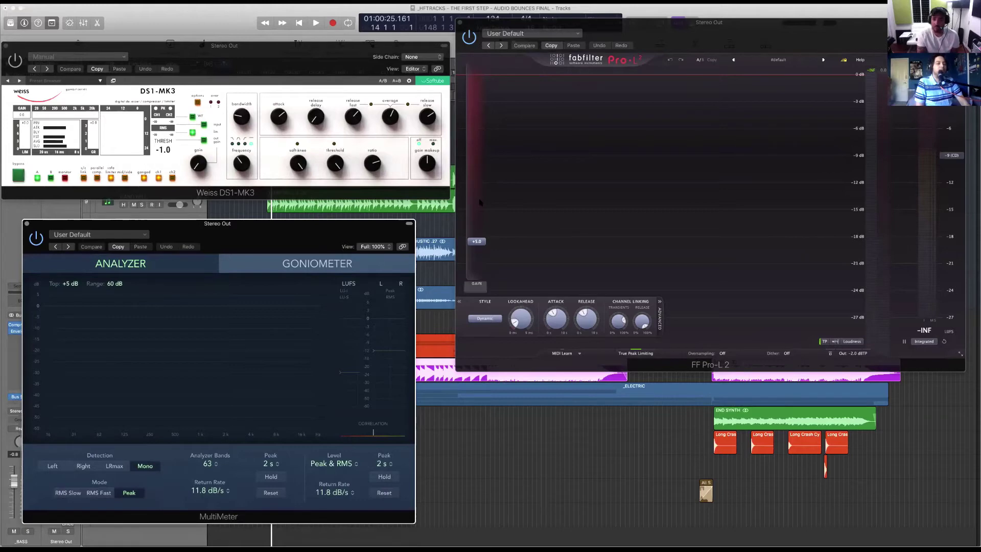
# - Play the song from bar 14 to about bar 23 to check loudness and limiting on the Stereo Out plug-ins
pyautogui.press('space')
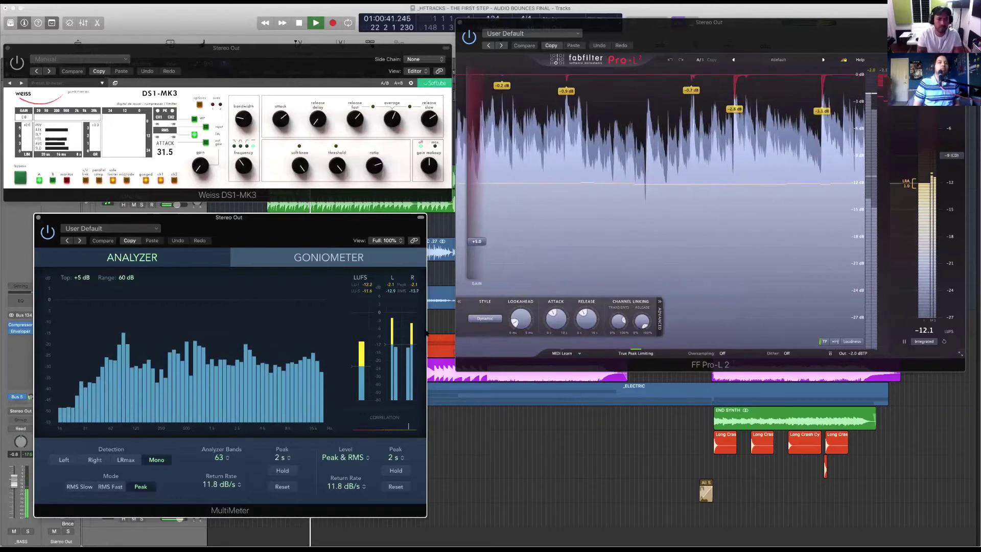
pyautogui.press('space')
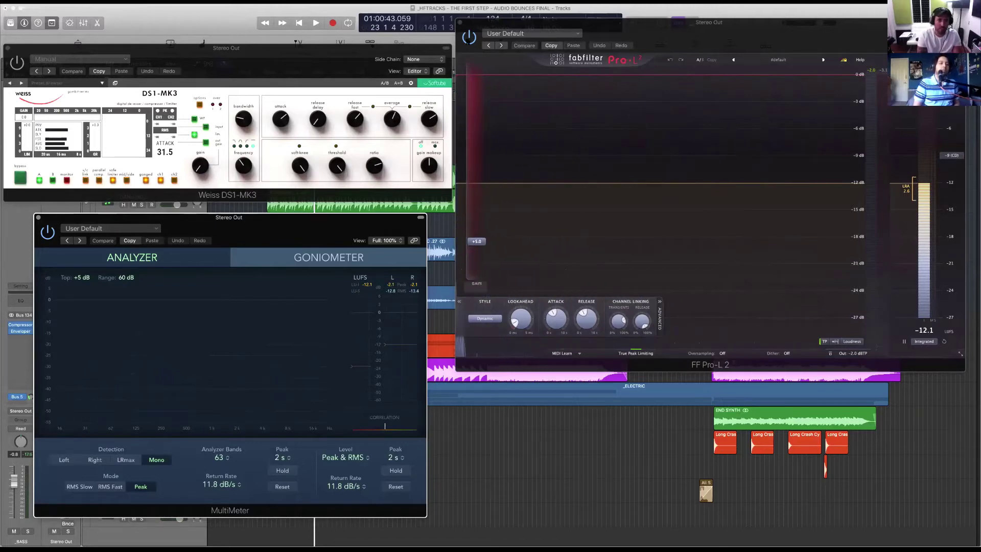
pyautogui.click(664, 204)
# - Load the Limiter - Mid preset in the Weiss DS1-MK3 and play from bar 23 to about bar 25 to audition it
pyautogui.click(92, 77)
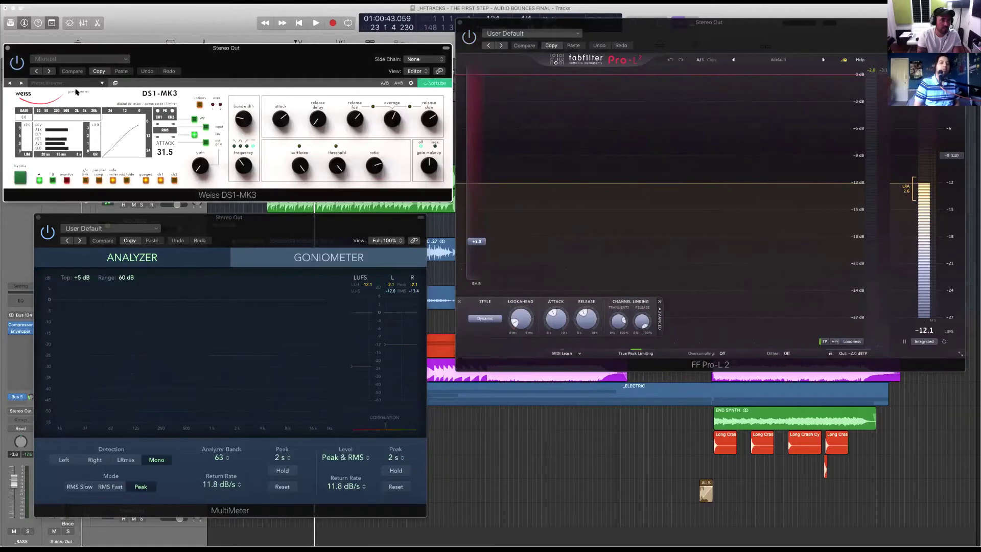
pyautogui.click(70, 83)
pyautogui.moveTo(90, 92)
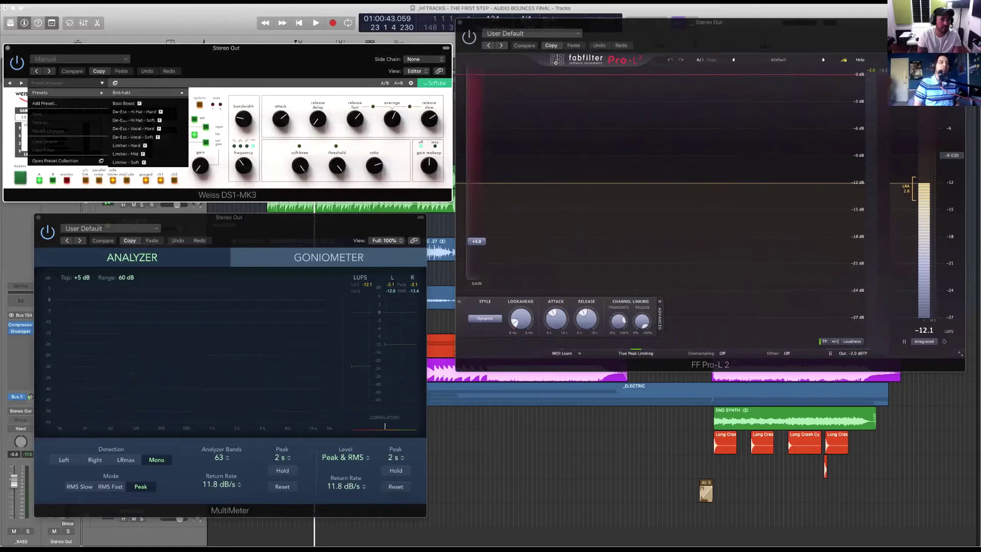
pyautogui.click(128, 154)
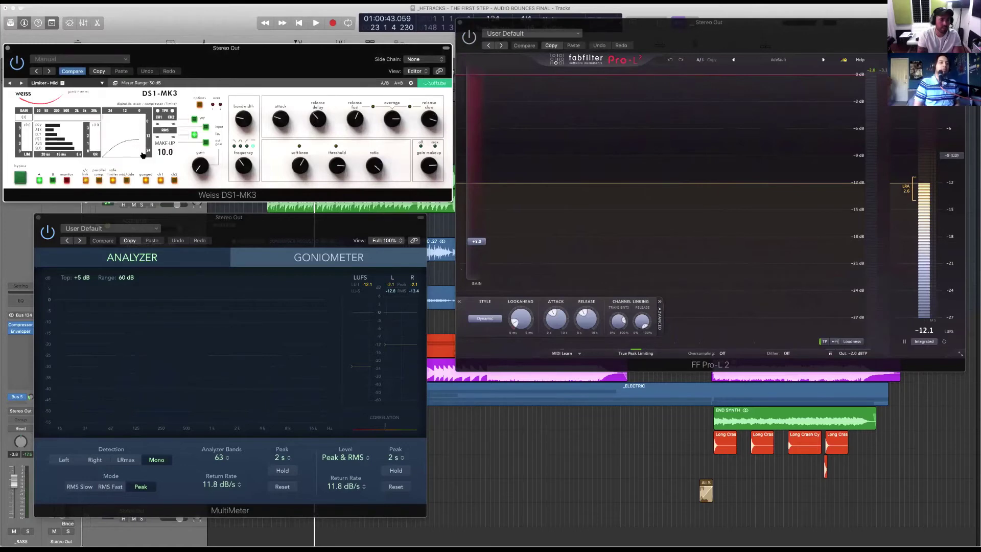
pyautogui.click(308, 240)
pyautogui.press('space')
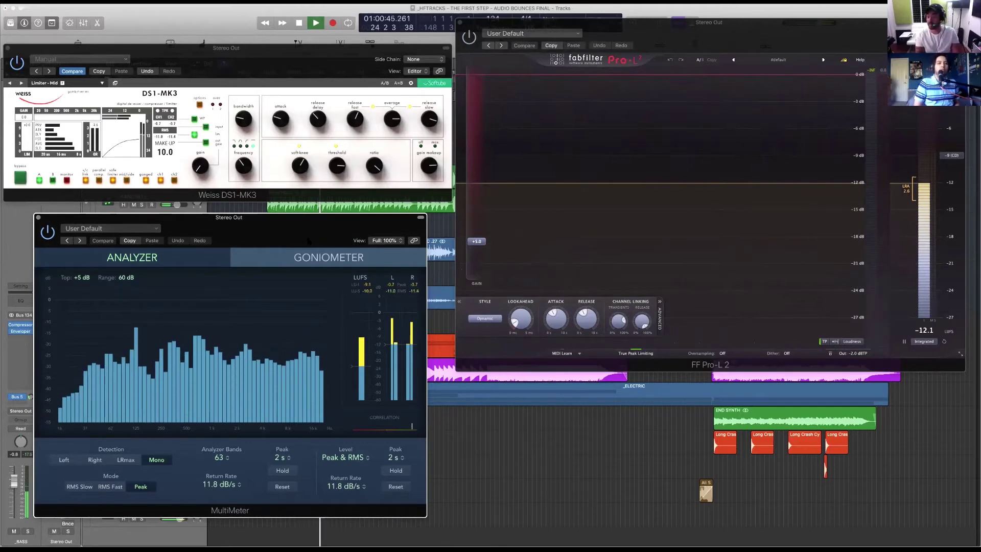
pyautogui.press('space')
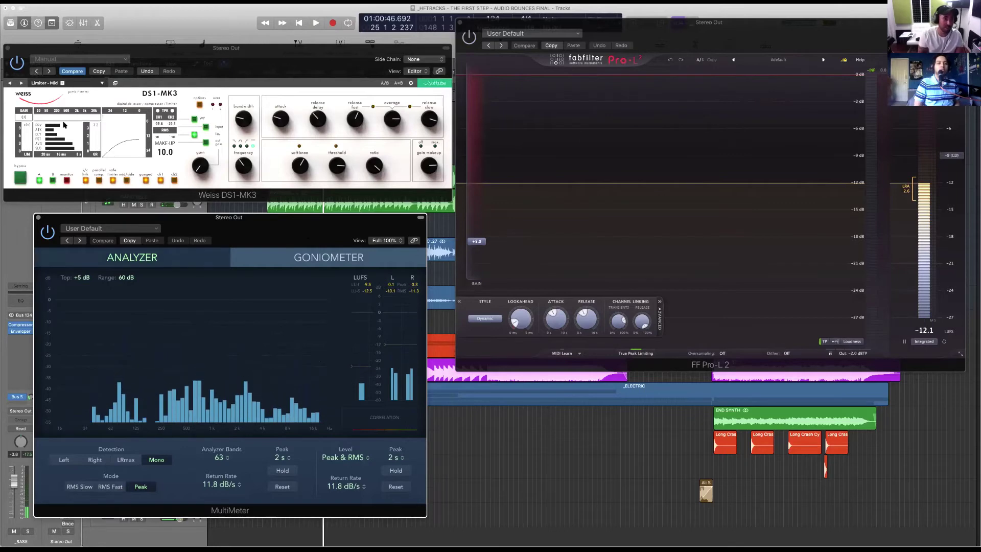
# - Load the Limiter - Soft preset in the Weiss DS1-MK3 and play the song up to about bar 18 to check levels and limiting
pyautogui.click(46, 83)
pyautogui.moveTo(91, 92)
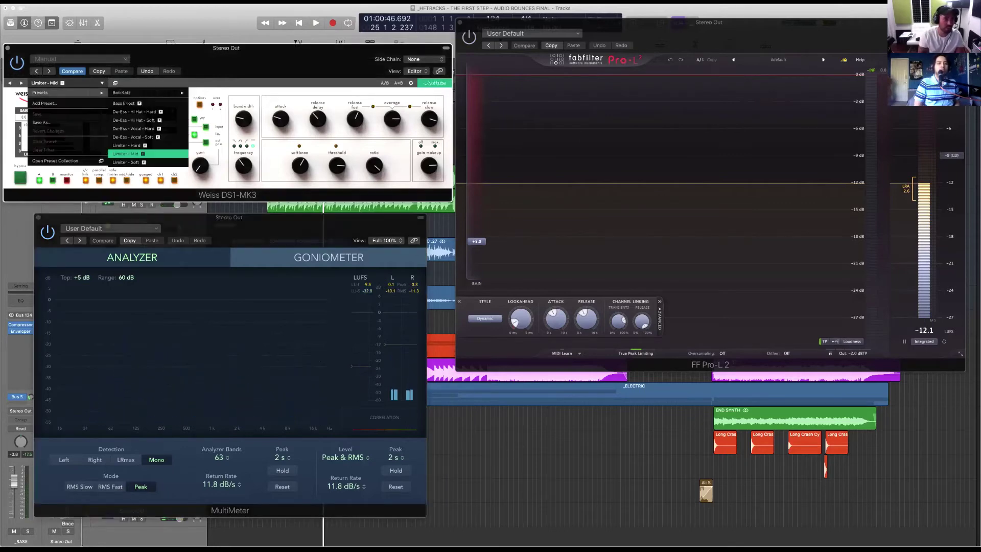
pyautogui.click(126, 162)
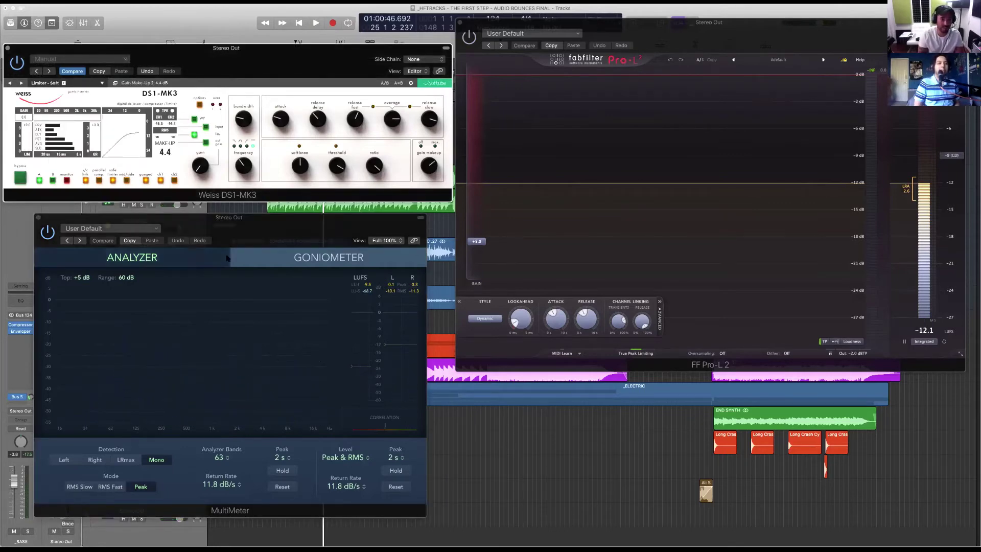
pyautogui.press('space')
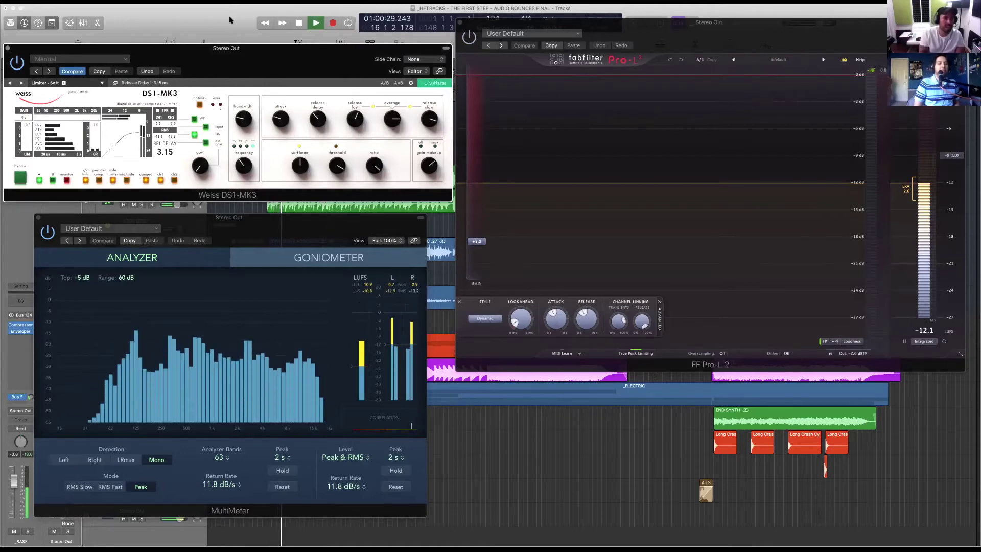
pyautogui.press('space')
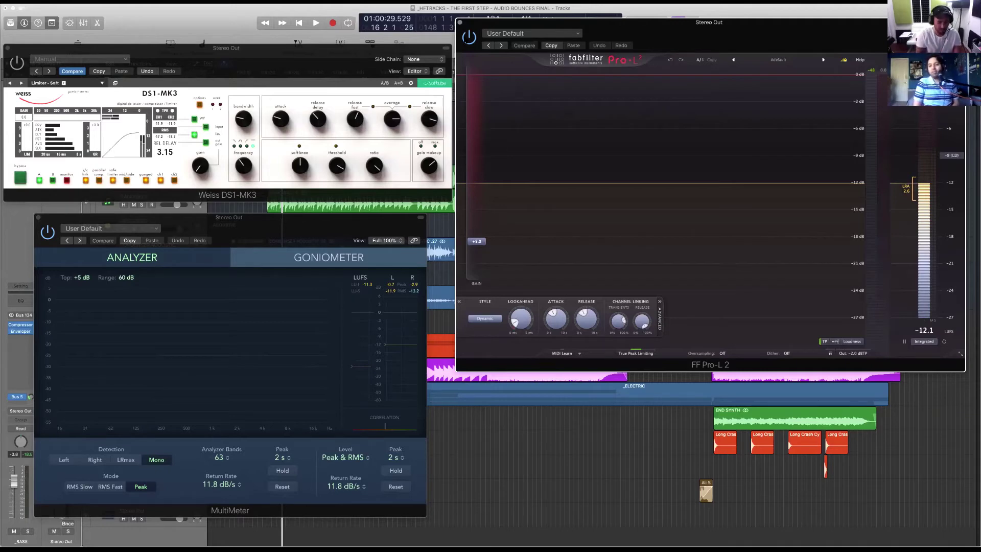
pyautogui.press('space')
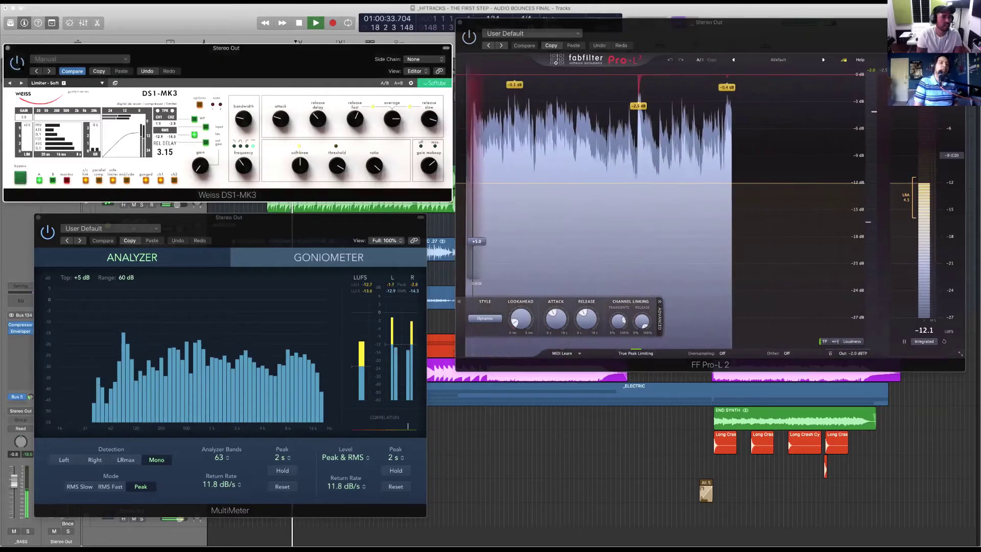
pyautogui.press('space')
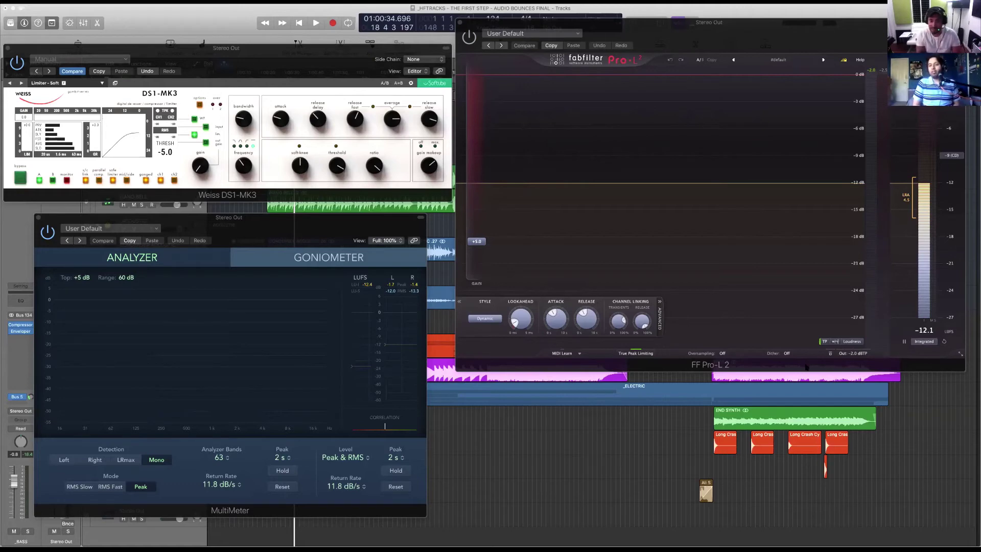
# - Review the limiting styles available in Pro-L 2 and move the Weiss DS1-MK3 window slightly higher
pyautogui.click(485, 318)
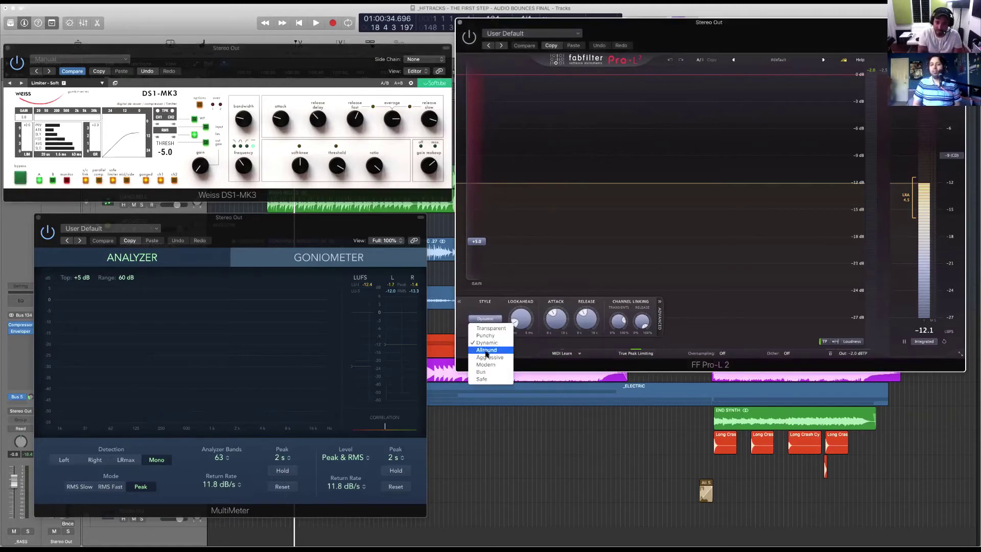
pyautogui.click(487, 316)
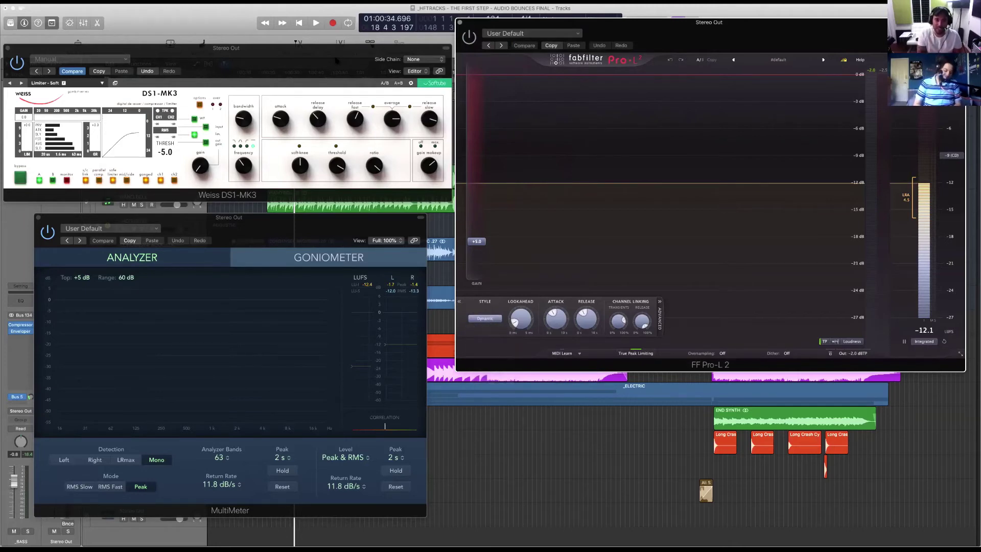
pyautogui.moveTo(336, 58); pyautogui.dragTo(336, 48)
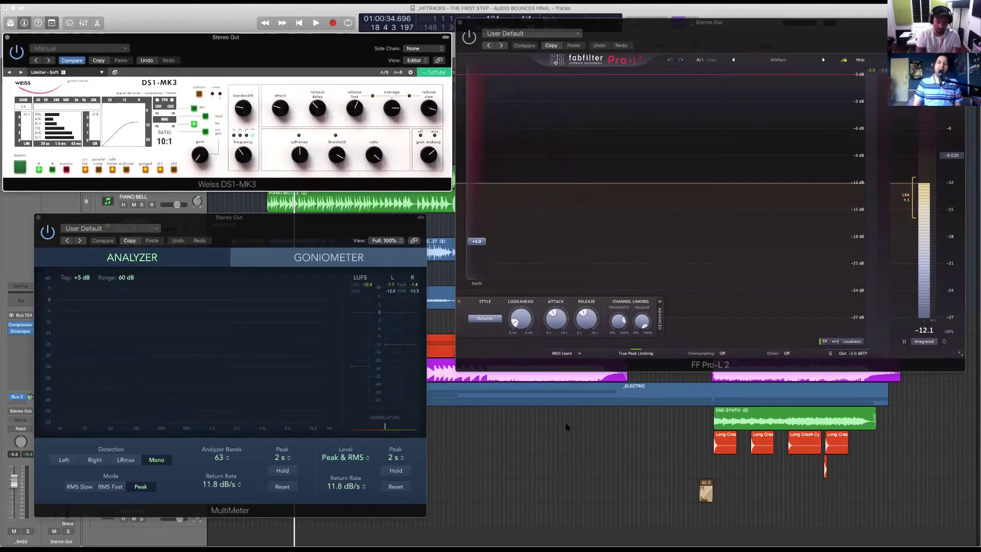
# - Place the playhead at bar 107 and play to about bar 119 to check the loudness of the ending on the Stereo Out plug-ins
pyautogui.press('v')
pyautogui.click(704, 86)
pyautogui.press('v')
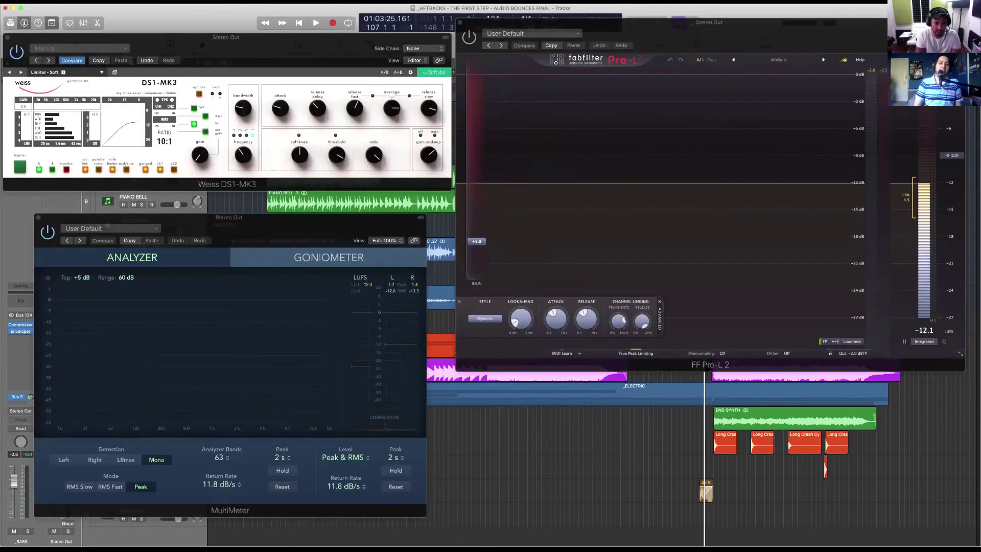
pyautogui.click(184, 48)
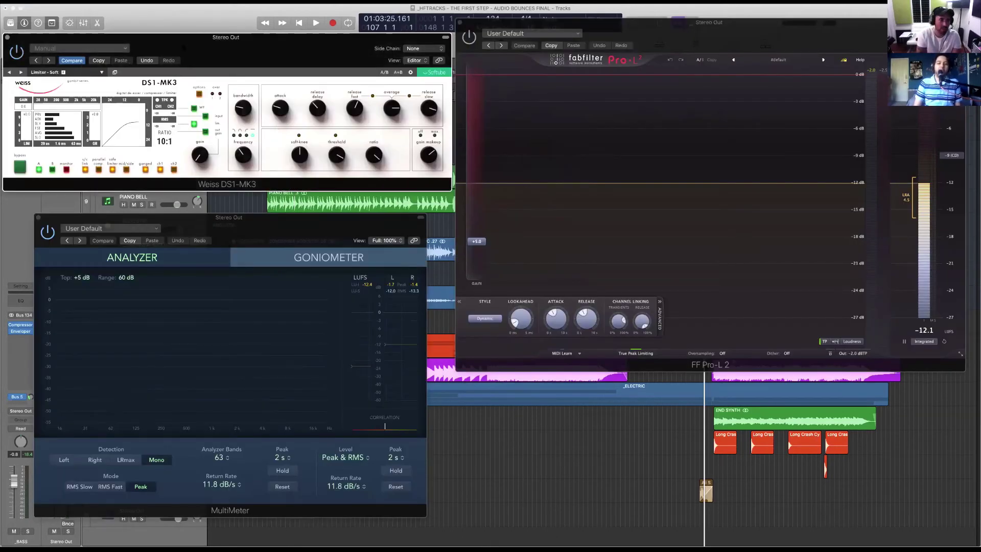
pyautogui.press('space')
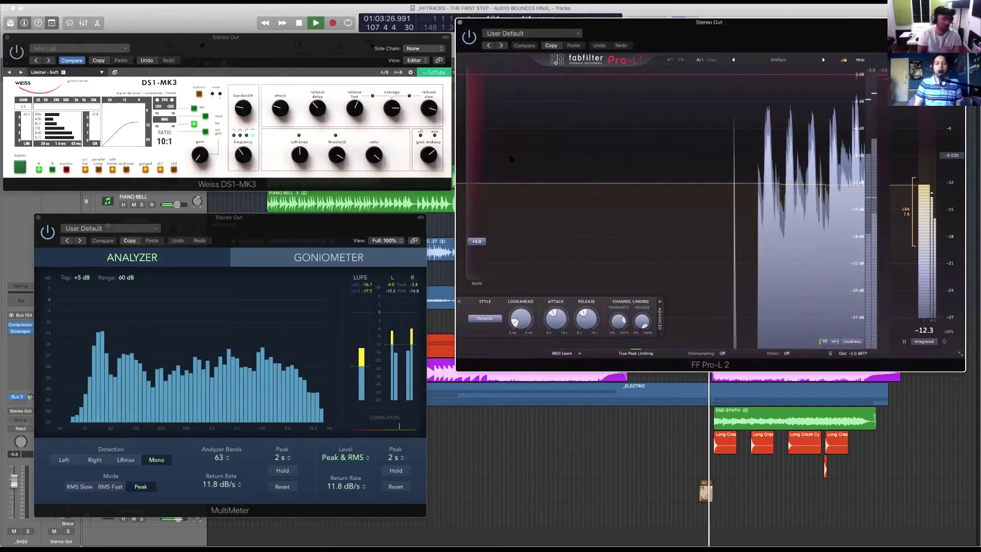
pyautogui.click(842, 27)
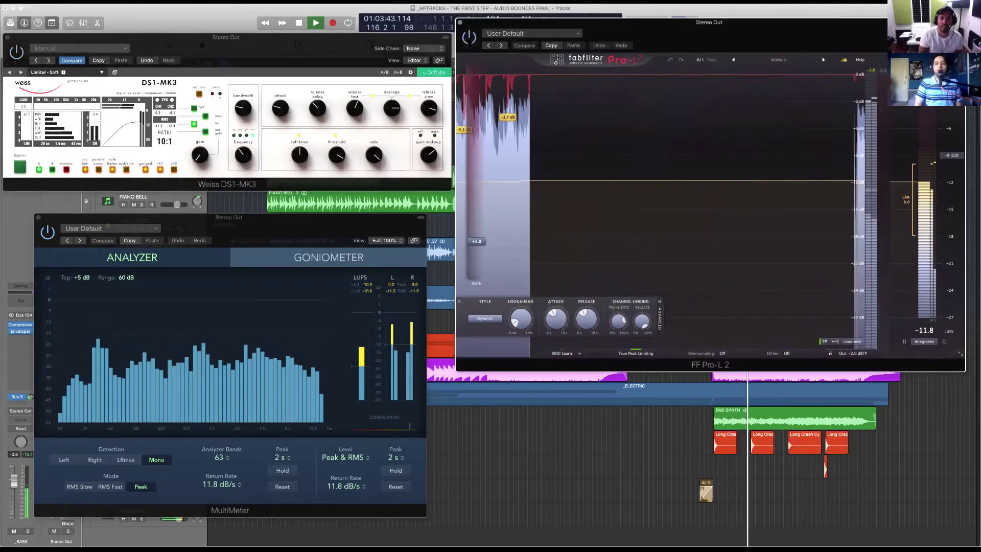
pyautogui.press('space')
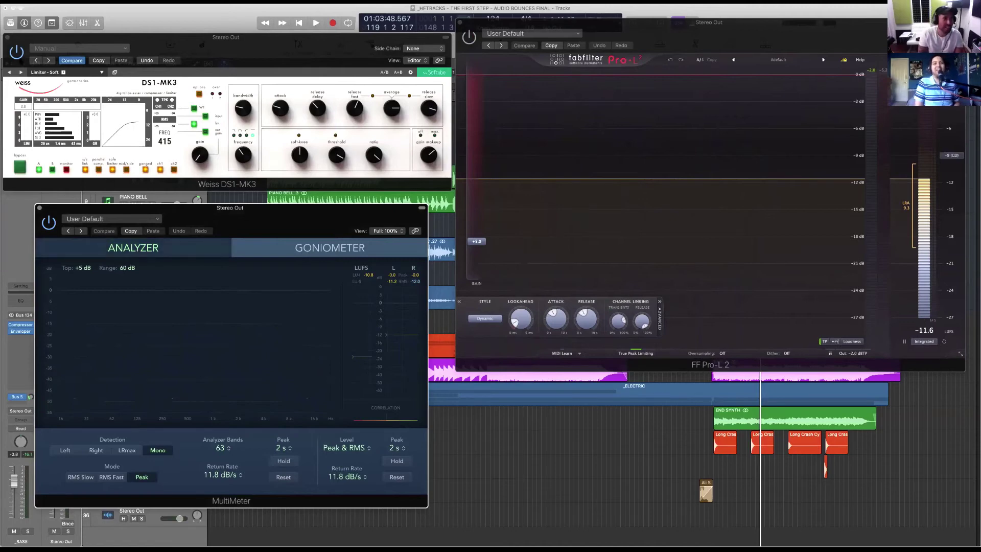
# - Turn on cycle mode across the whole song, from bar 1 to bar 148, and start a bounce of the project
pyautogui.press('super+w')
pyautogui.press('super+w')
pyautogui.press('super+w')
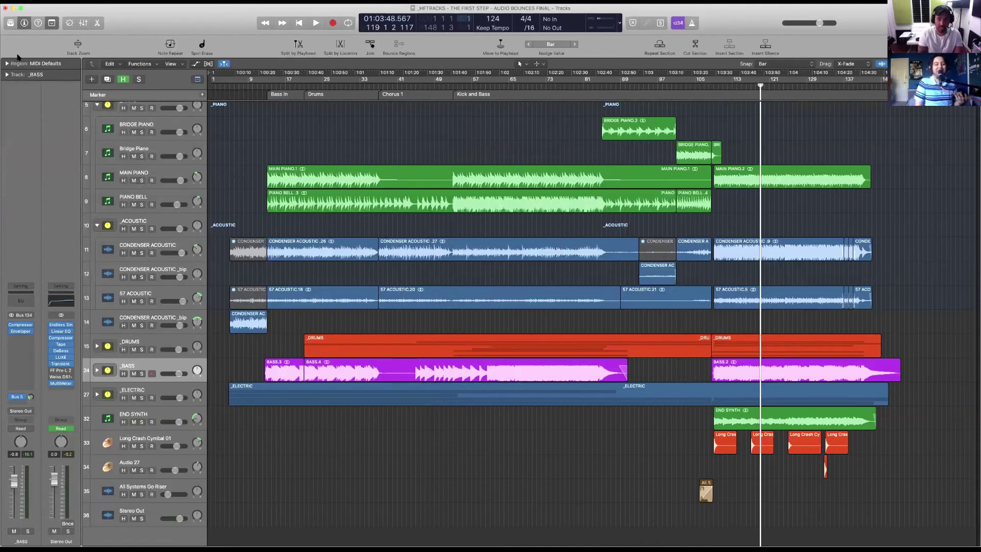
pyautogui.press('v')
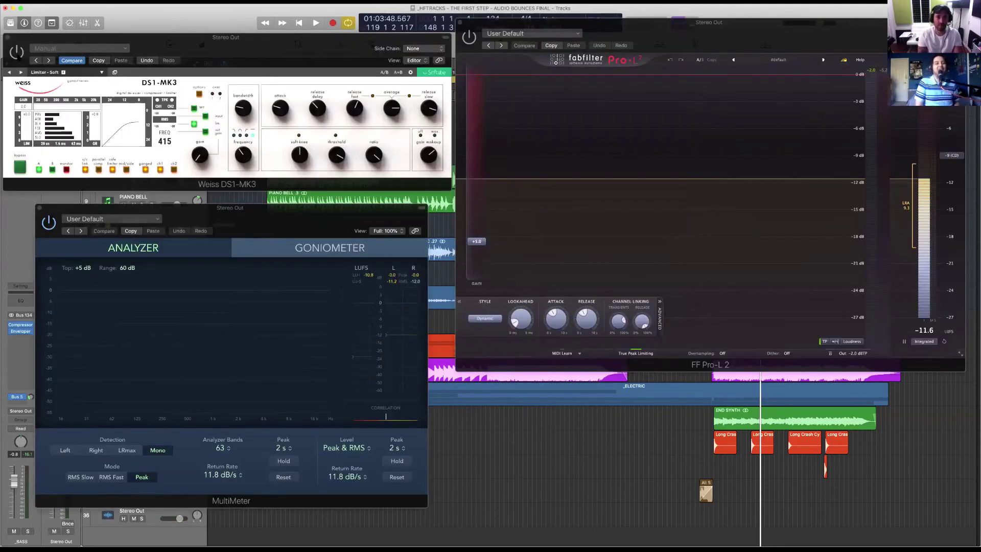
pyautogui.press('v')
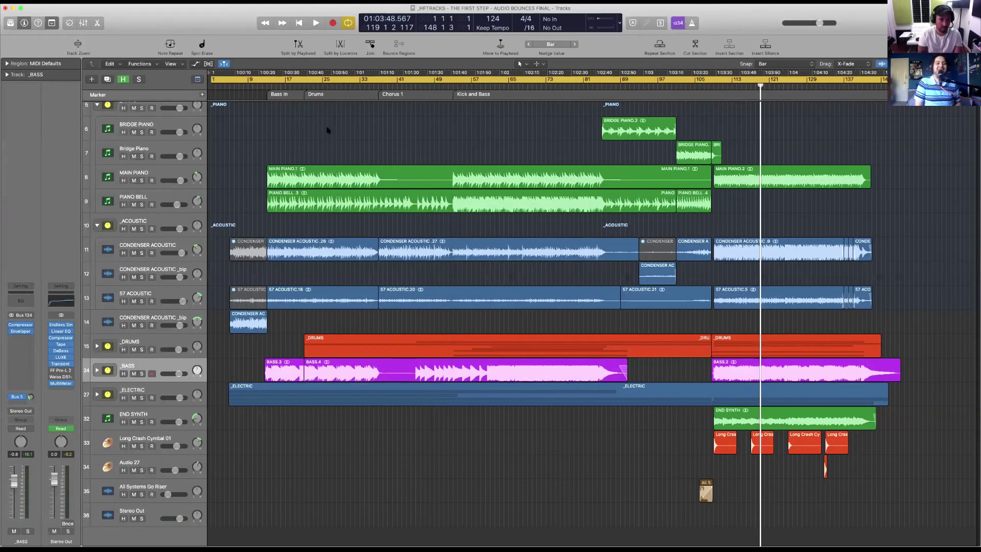
pyautogui.press('v')
pyautogui.click(482, 176)
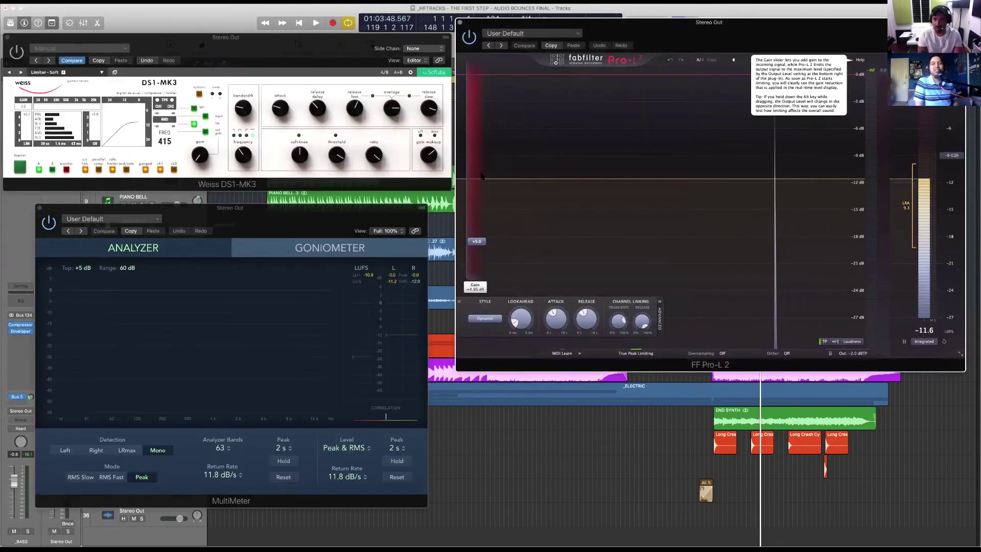
pyautogui.press('Return')
pyautogui.press('super+b')
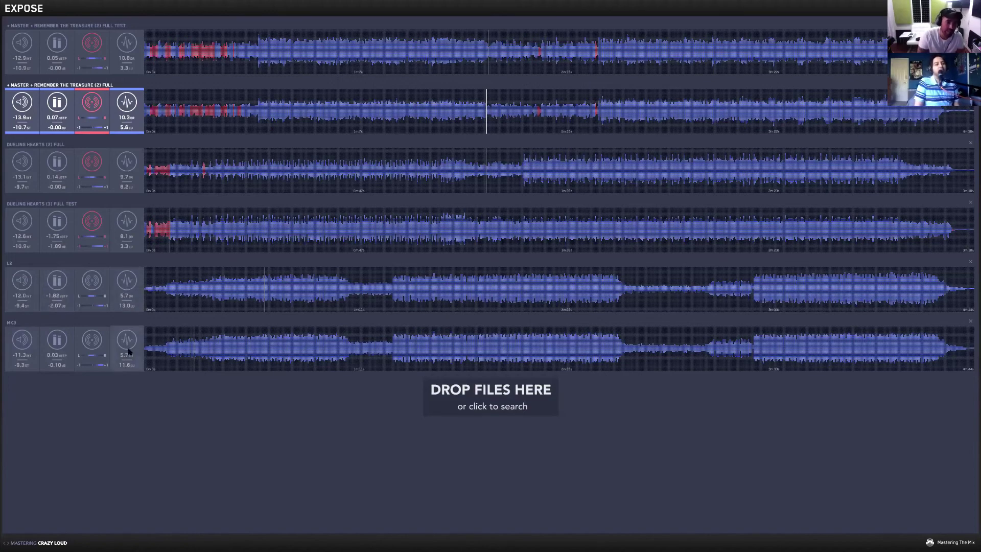
# - In EXPOSE, remove both Dueling Hearts files and both Remember the Treasure files, keeping only L2 and MK3
pyautogui.click(404, 302)
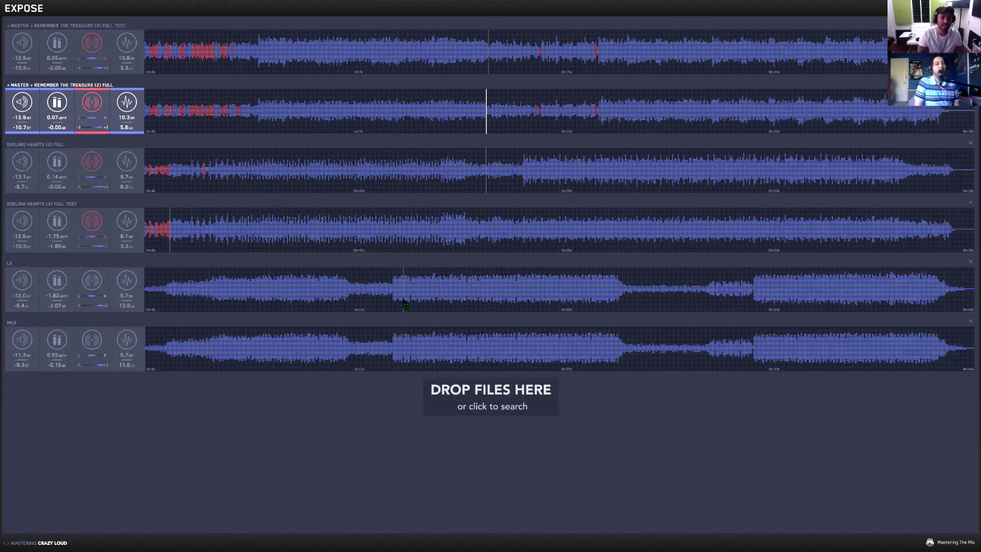
pyautogui.click(975, 228)
pyautogui.click(971, 203)
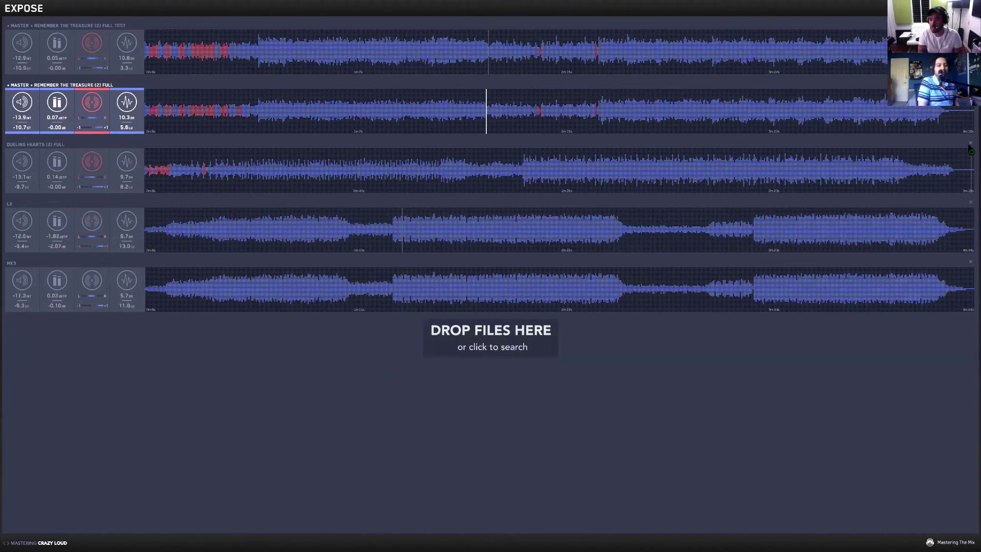
pyautogui.click(970, 145)
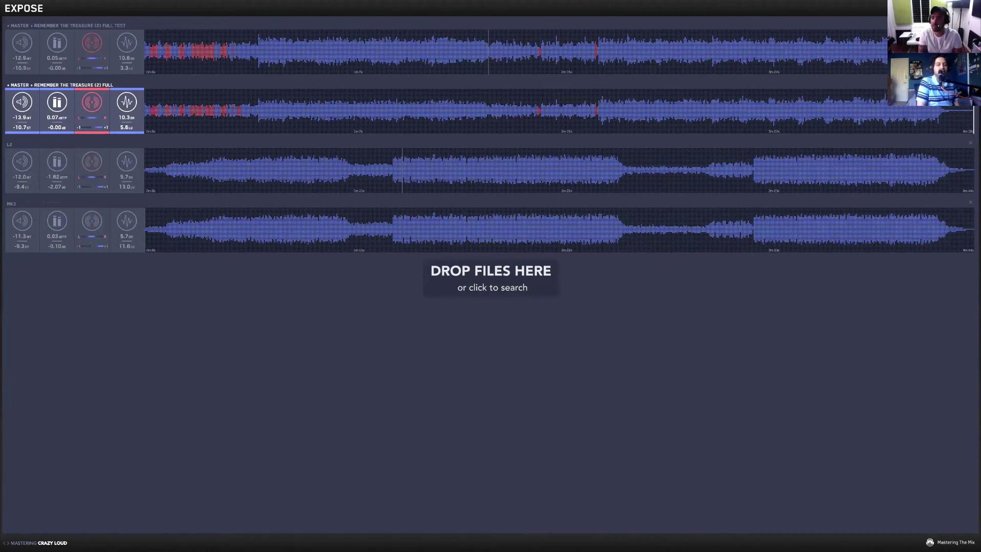
pyautogui.click(971, 84)
pyautogui.click(971, 25)
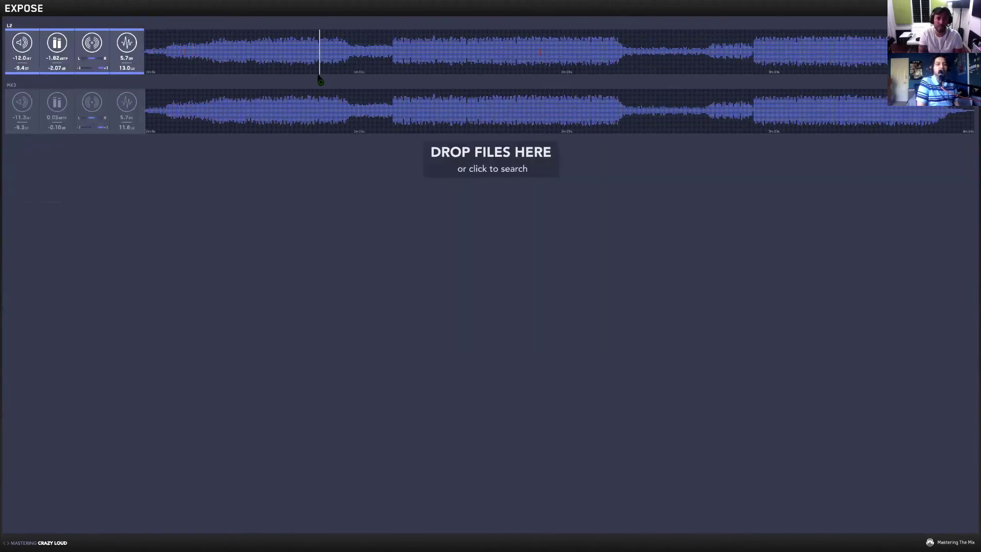
# - Compare the L2 and MK3 masters by alternating playback between them at matching points before and after the second loud section starts
pyautogui.moveTo(302, 63); pyautogui.dragTo(287, 54)
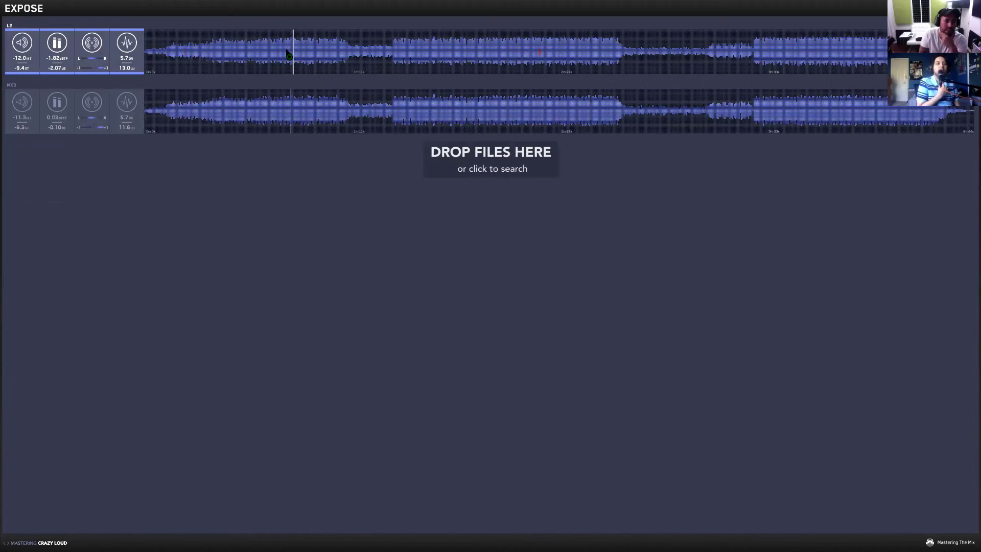
pyautogui.press('Down')
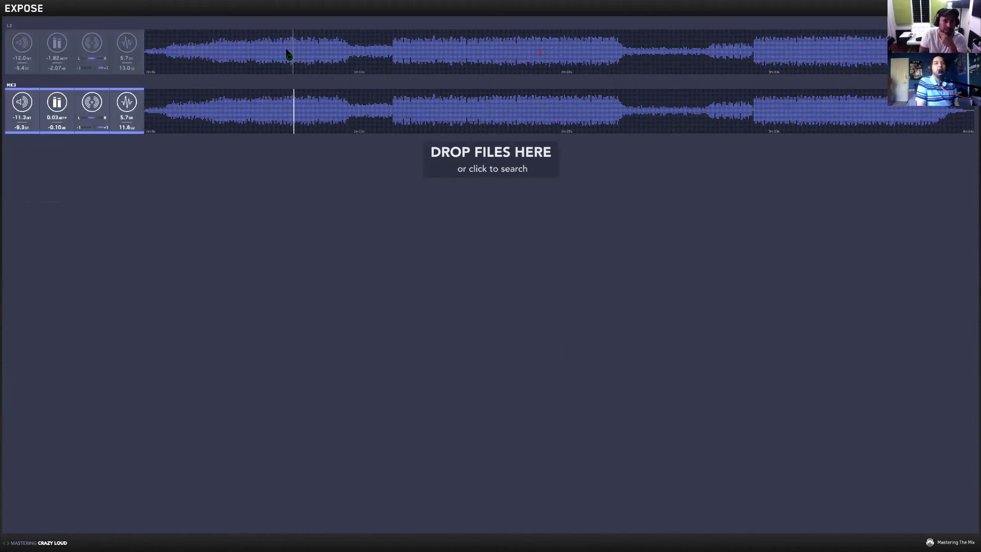
pyautogui.click(323, 60)
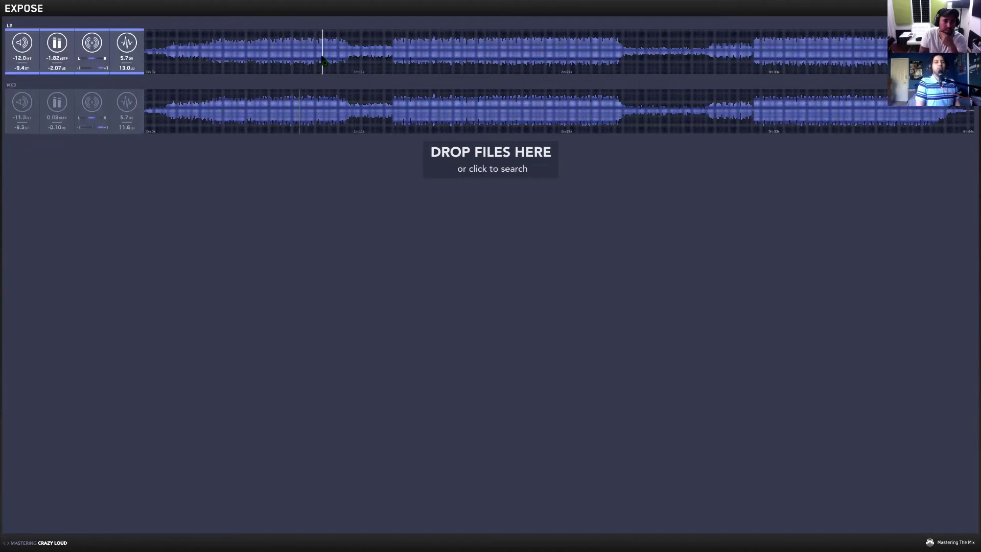
pyautogui.click(330, 113)
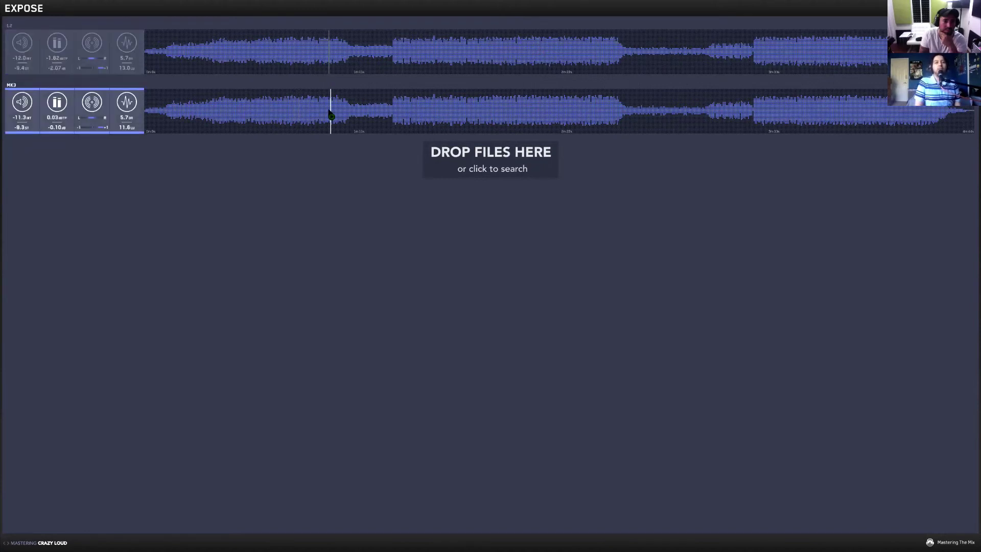
pyautogui.click(394, 58)
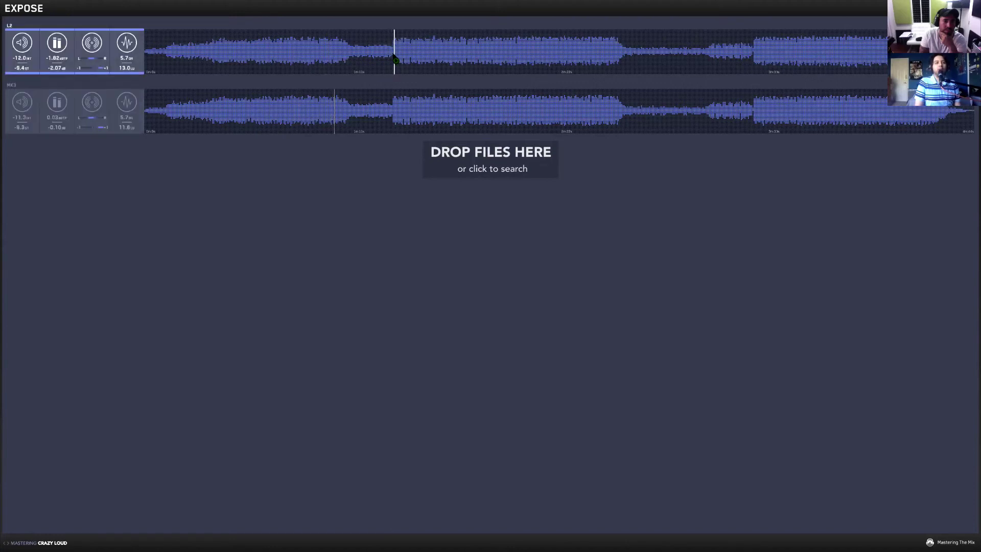
pyautogui.click(406, 115)
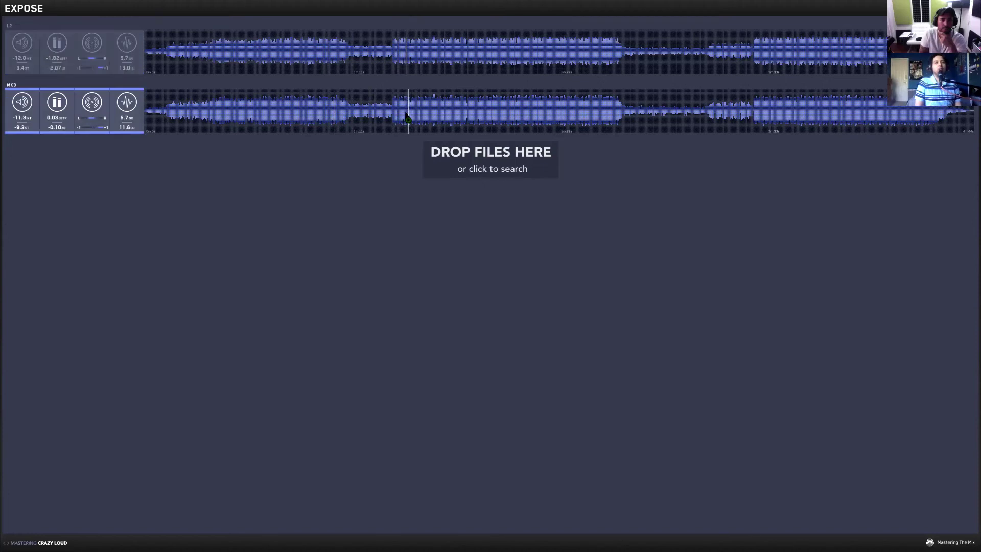
pyautogui.click(420, 56)
pyautogui.click(430, 55)
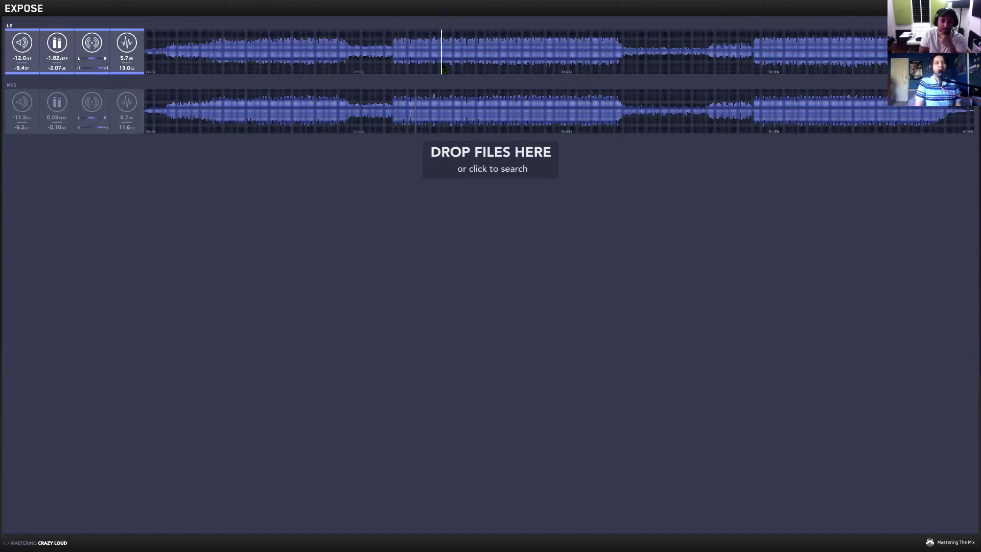
# - Compare the L2 and MK3 masters in the quiet breakdown after the long loud section by alternating playback between them
pyautogui.click(483, 61)
pyautogui.moveTo(509, 61); pyautogui.dragTo(644, 52)
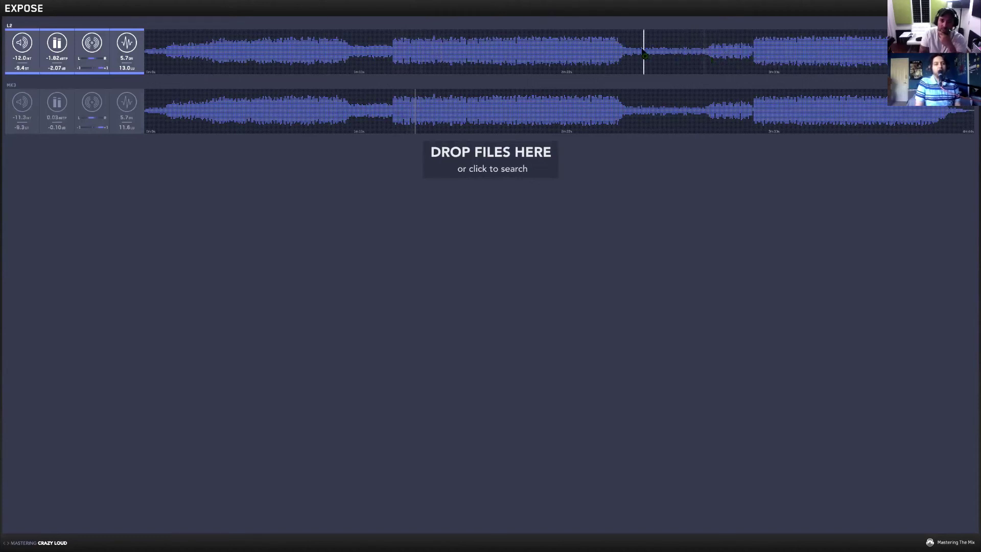
pyautogui.click(653, 111)
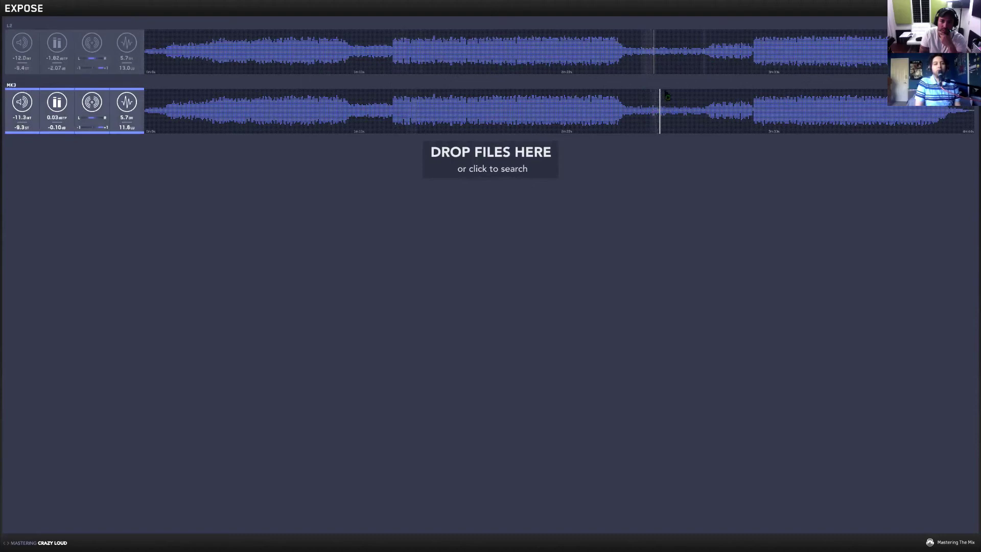
pyautogui.click(674, 55)
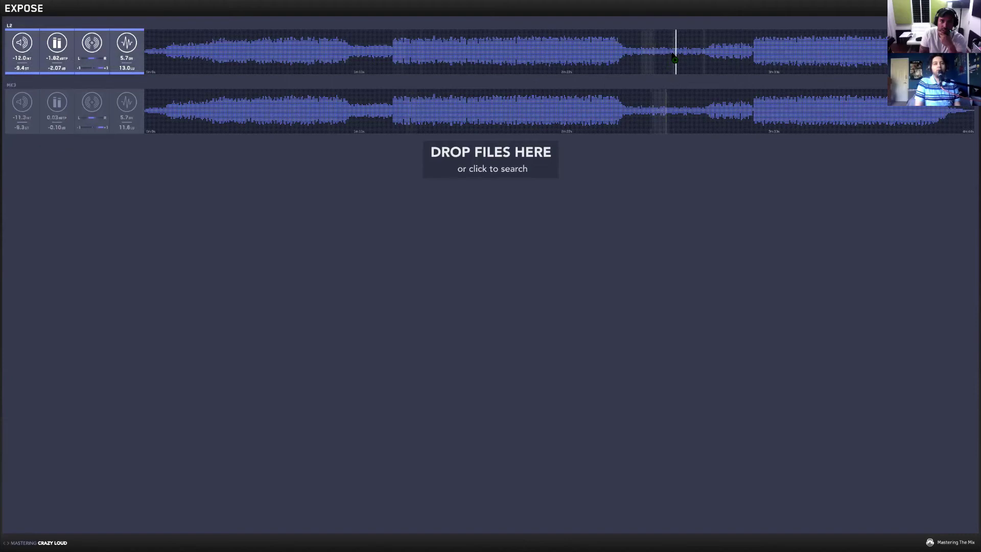
# - Alternate playback between L2 and MK3 through the medium-level build-up that follows the quiet breakdown
pyautogui.click(705, 56)
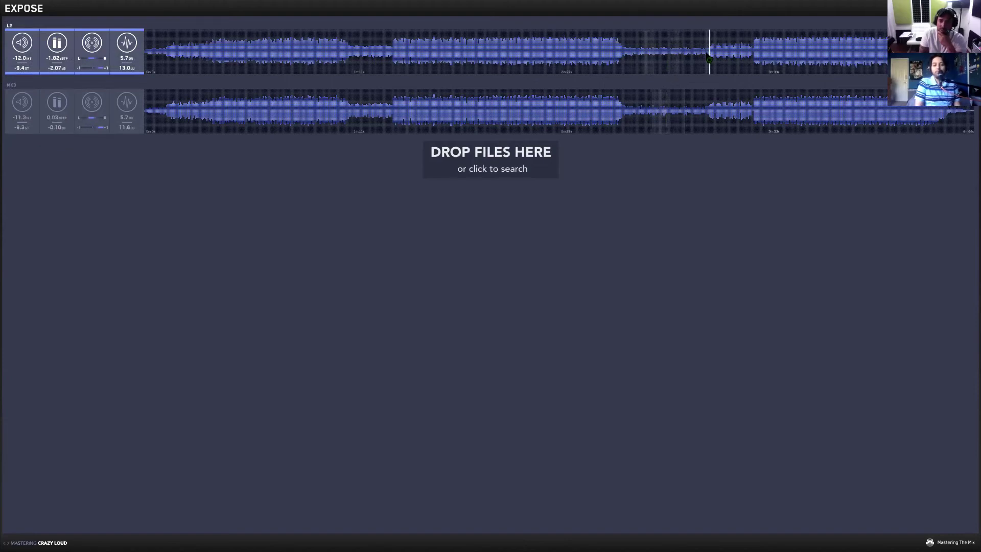
pyautogui.click(713, 113)
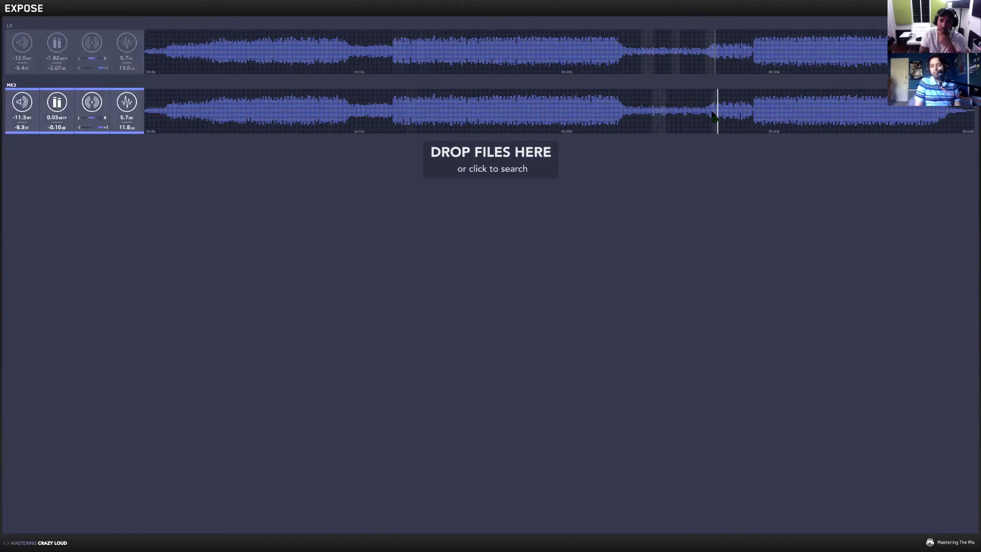
pyautogui.click(713, 113)
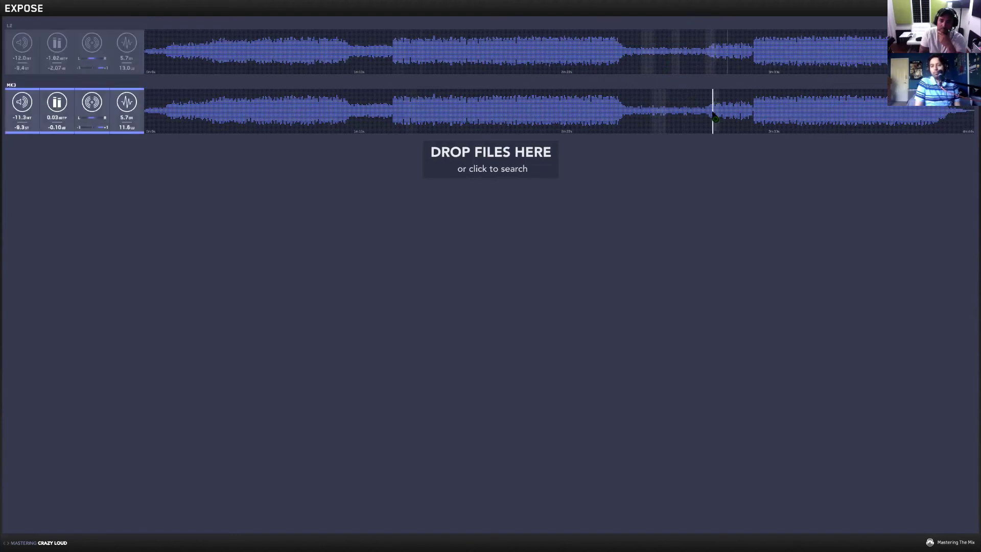
pyautogui.click(734, 57)
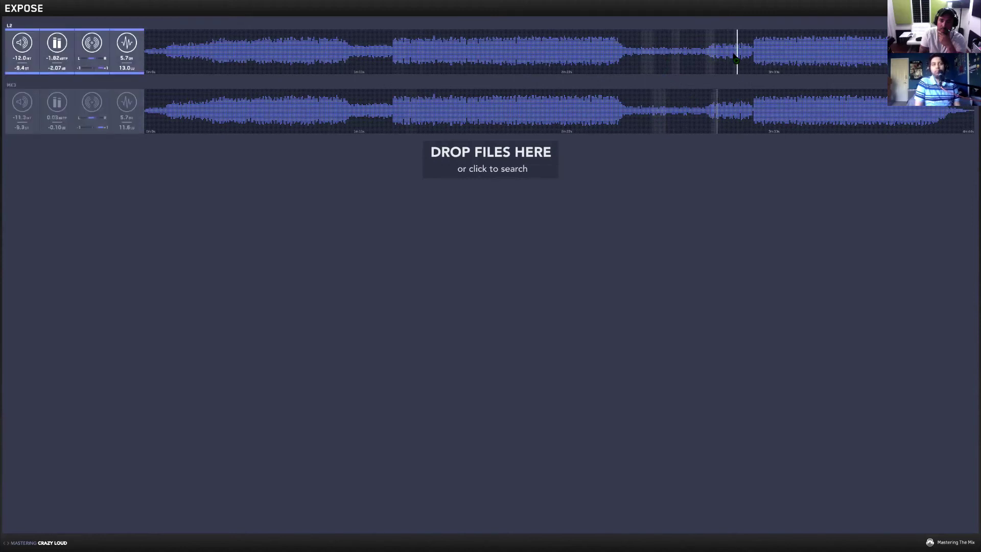
pyautogui.click(744, 113)
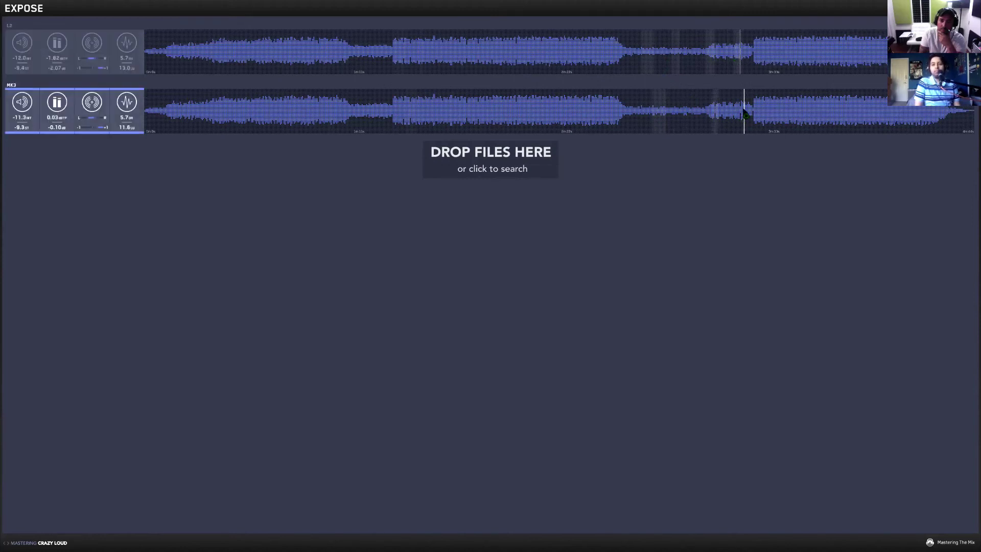
# - Compare L2 and MK3 across the transition into the final loud section, and place MK3's playback near the song's end
pyautogui.click(741, 57)
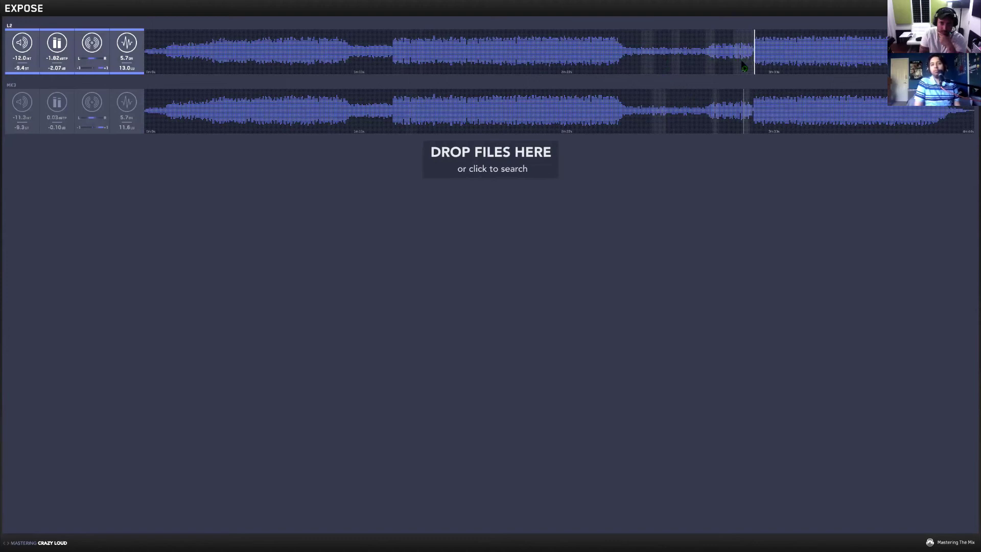
pyautogui.click(744, 115)
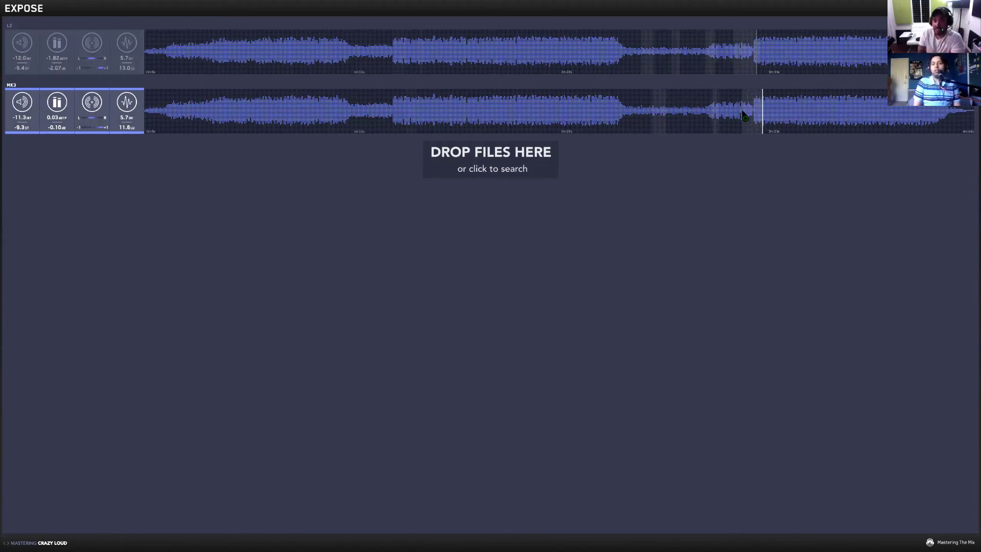
pyautogui.click(766, 57)
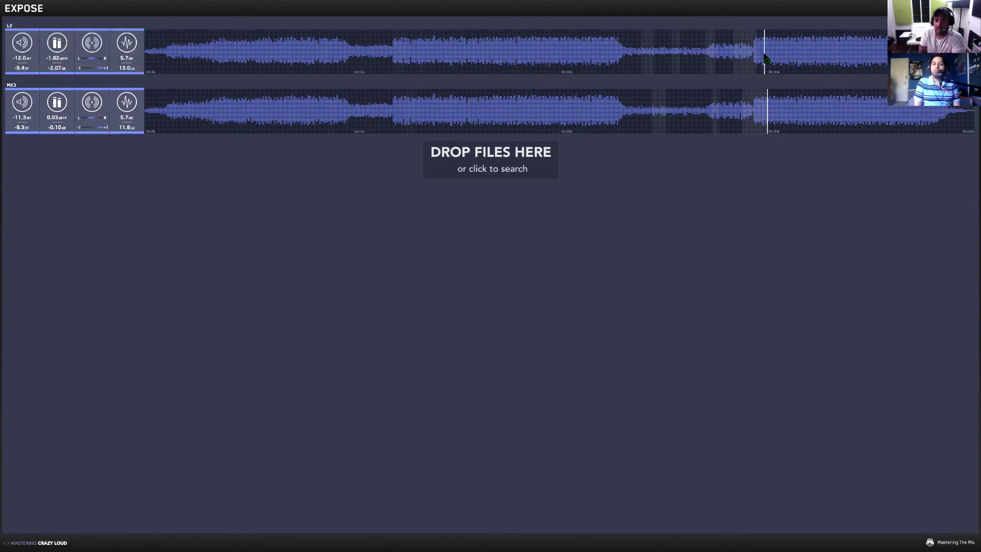
pyautogui.click(778, 111)
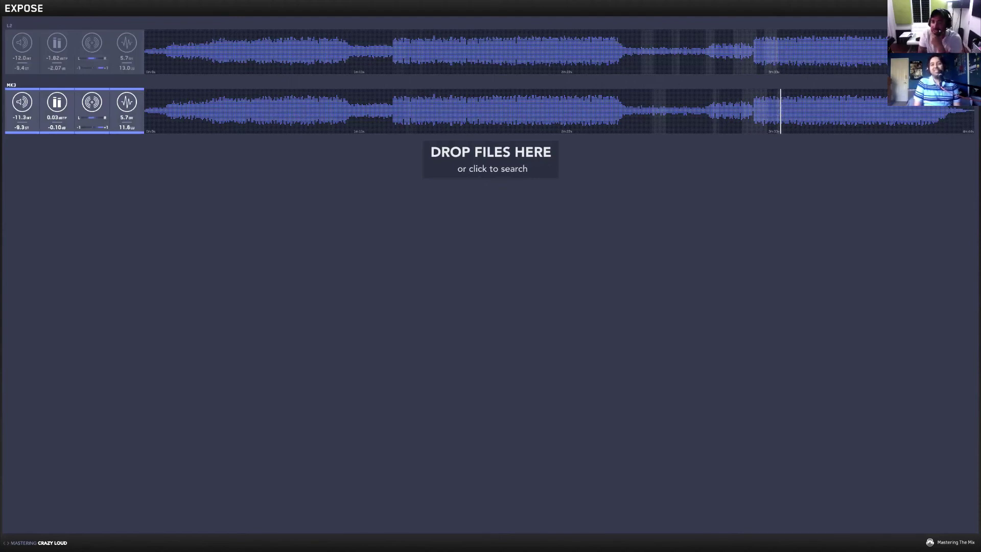
pyautogui.press('Up')
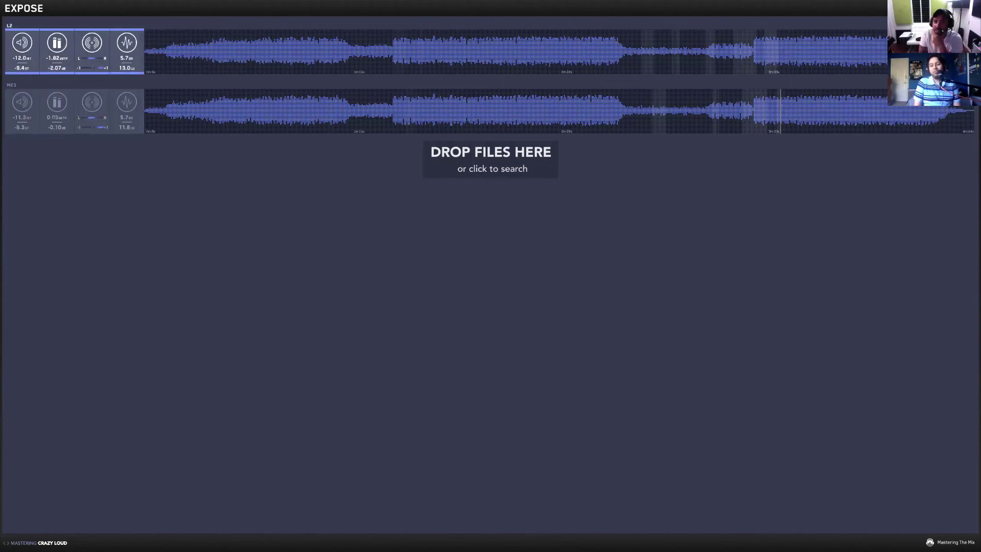
pyautogui.click(928, 111)
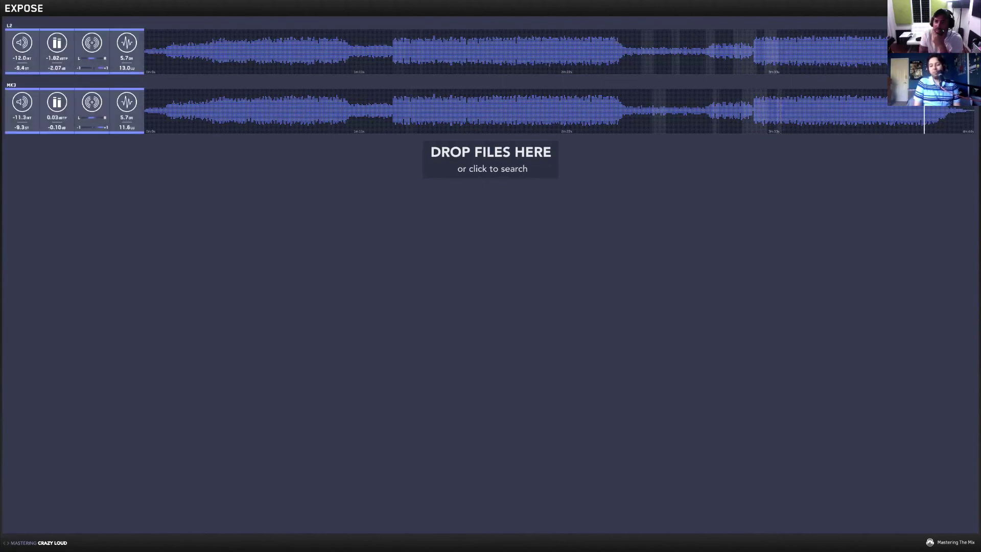